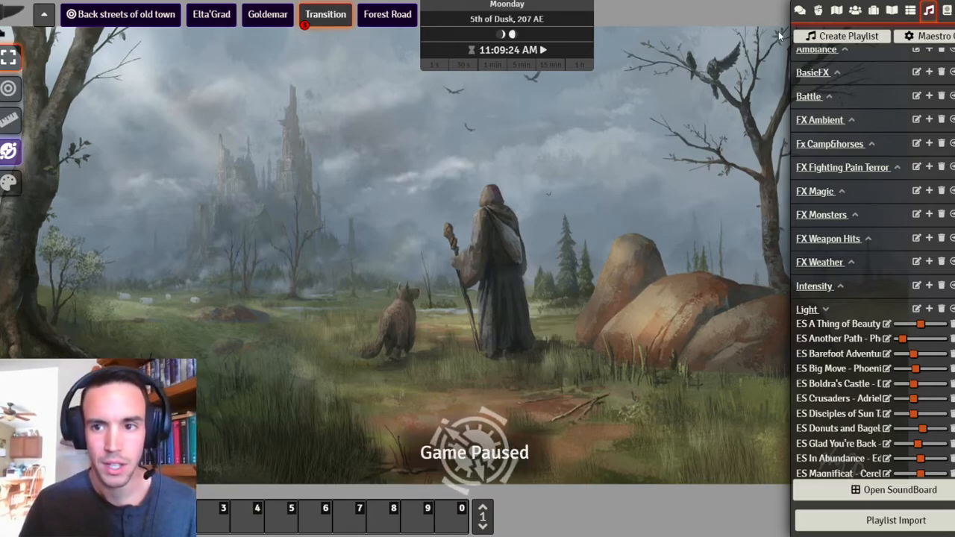
- Create a new scene named "Old town base" without assigning it to a folder
click(837, 11)
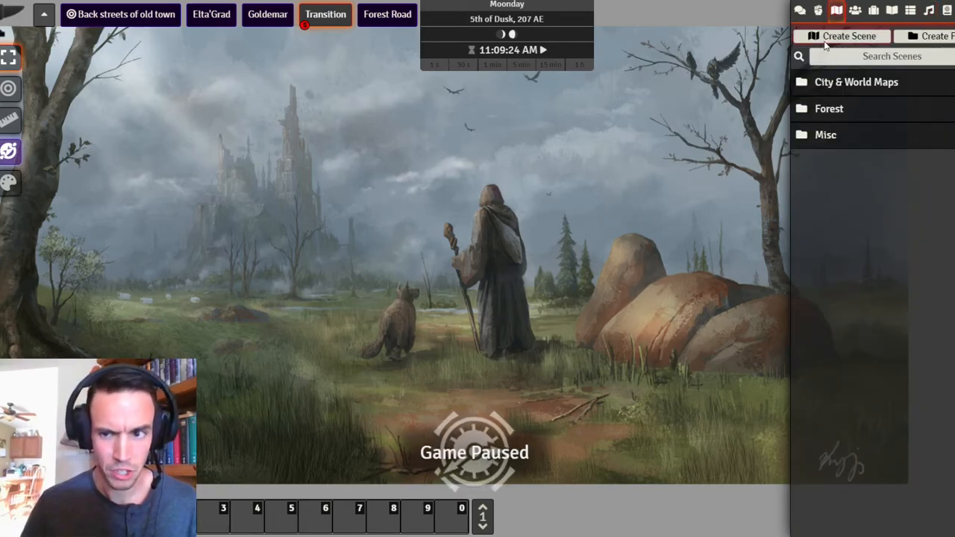
click(825, 44)
click(679, 65)
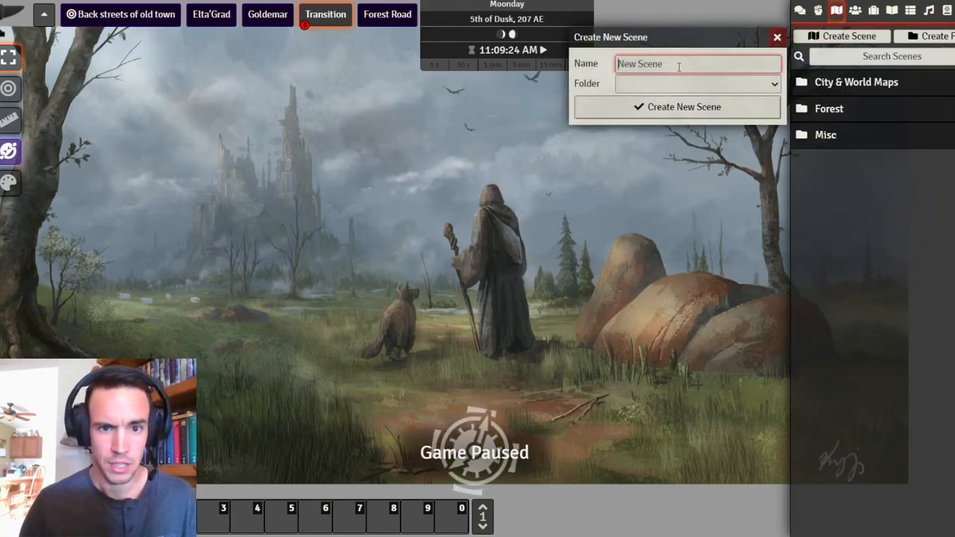
text(Old to)
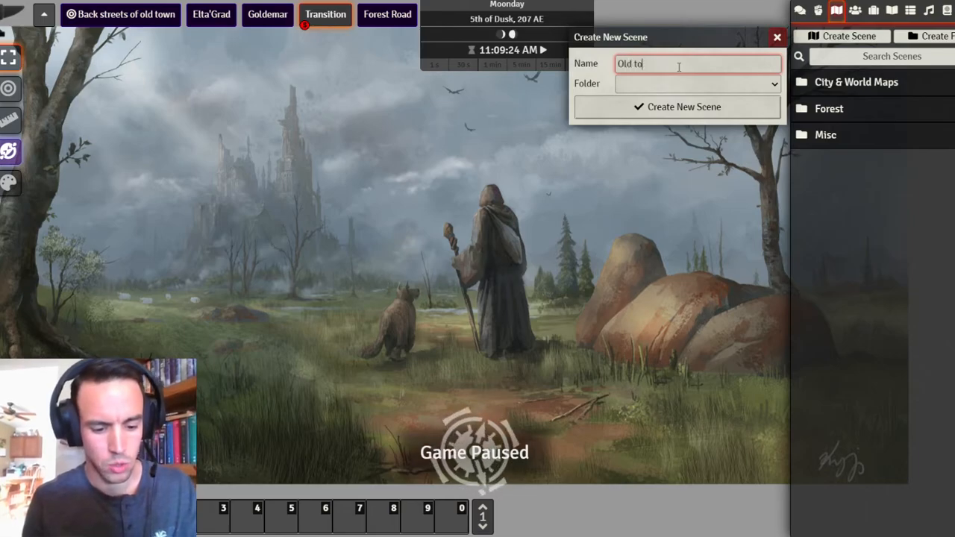
text(wn base)
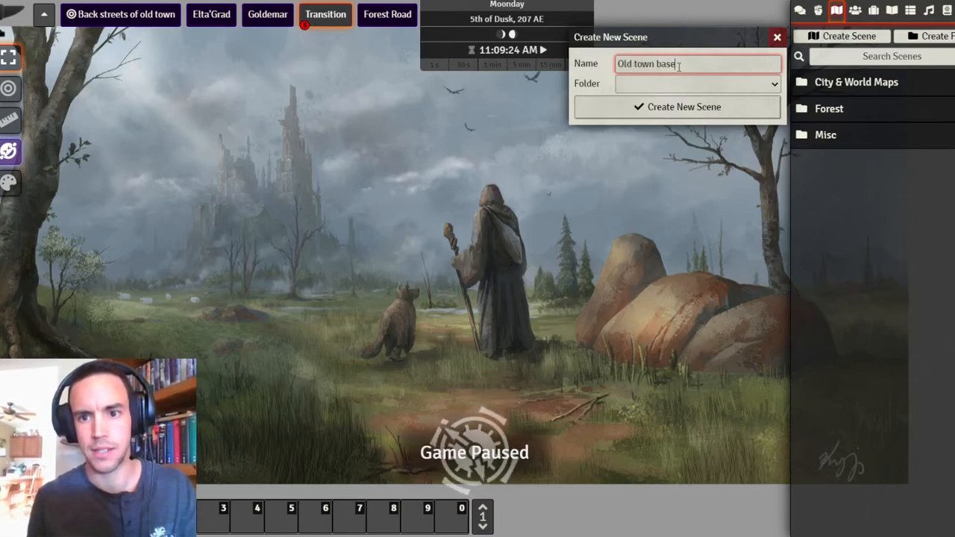
click(686, 103)
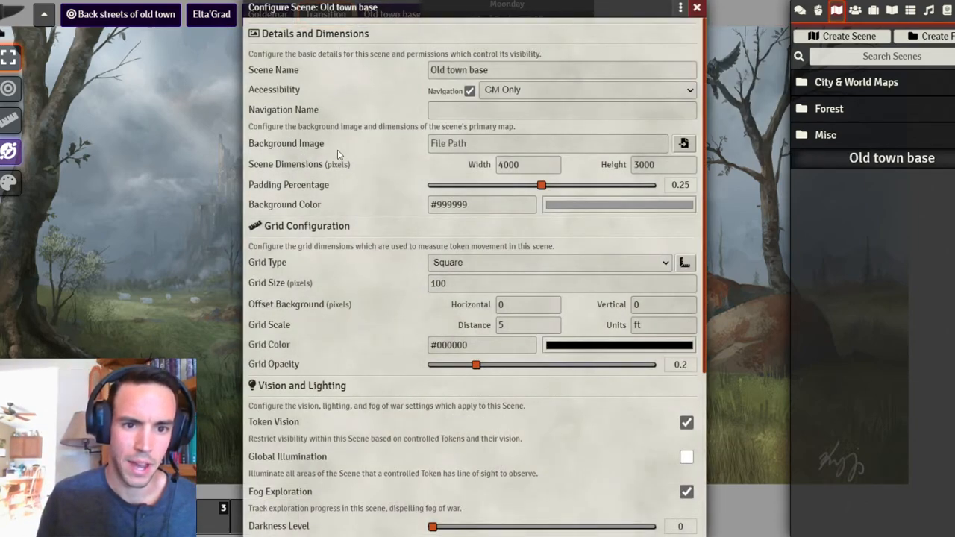
- Upload Old town Base.jpg and assign it as the scene's background image
click(683, 144)
scroll(500, 399, down, 8)
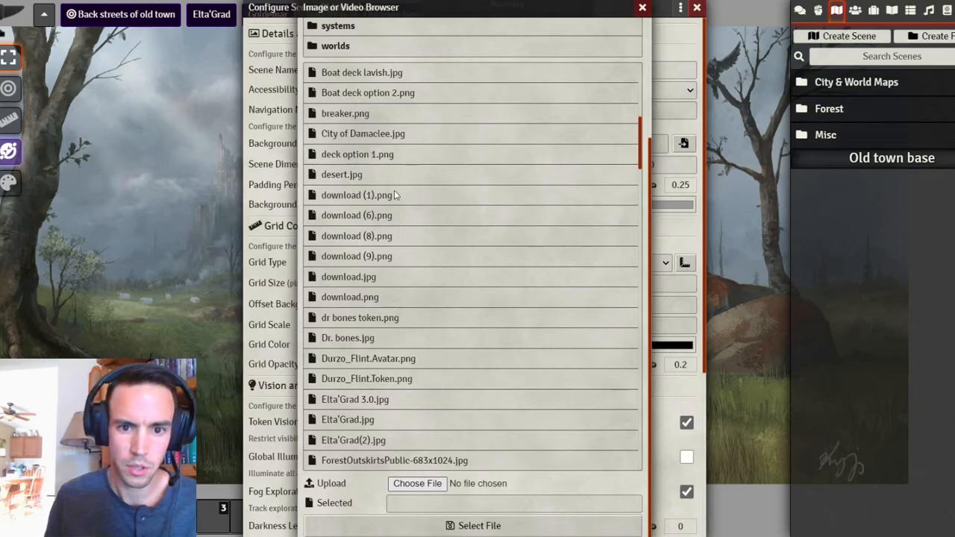
scroll(433, 426, down, 10)
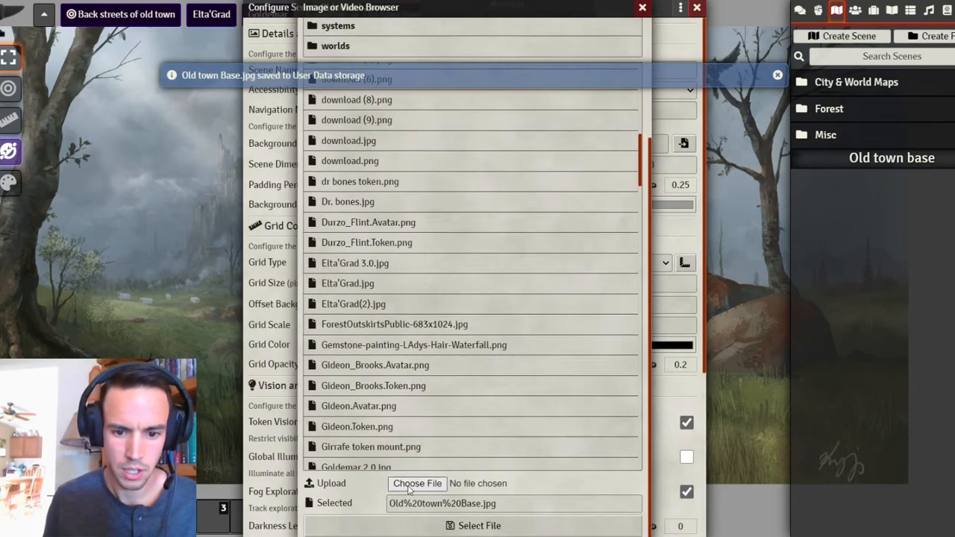
click(432, 526)
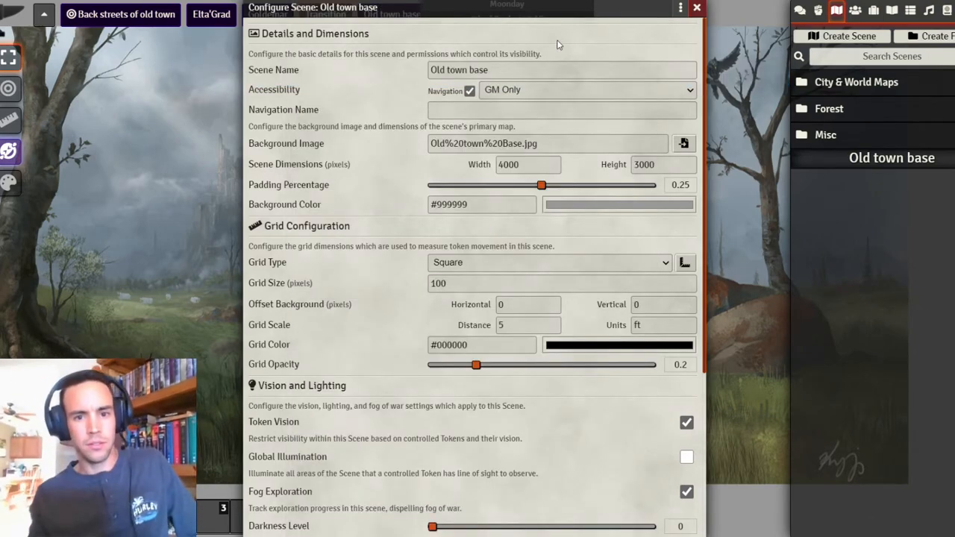
- Set the scene dimensions to 4000 by 4000 pixels and the padding percentage to 0.2
click(527, 164)
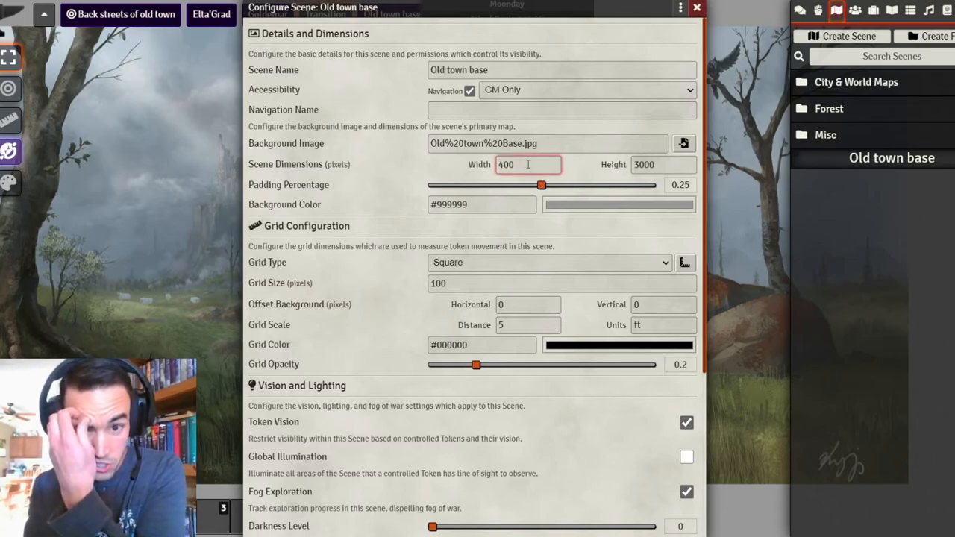
key(BackSpace)
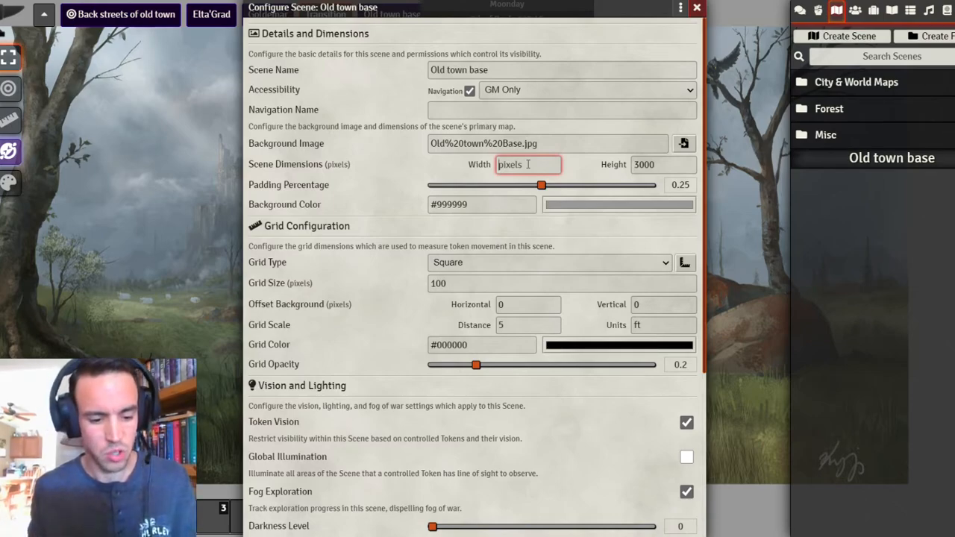
text(4000)
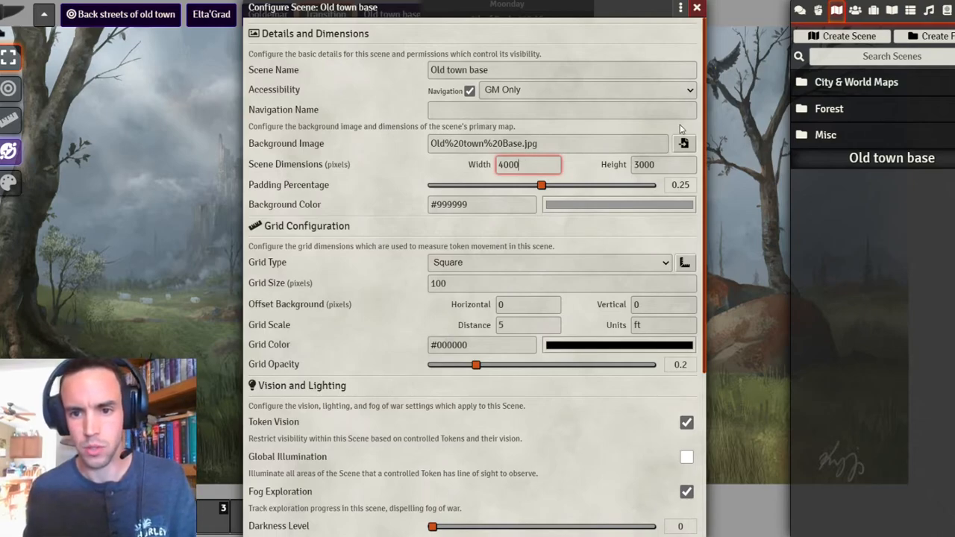
key(Tab)
text(4000)
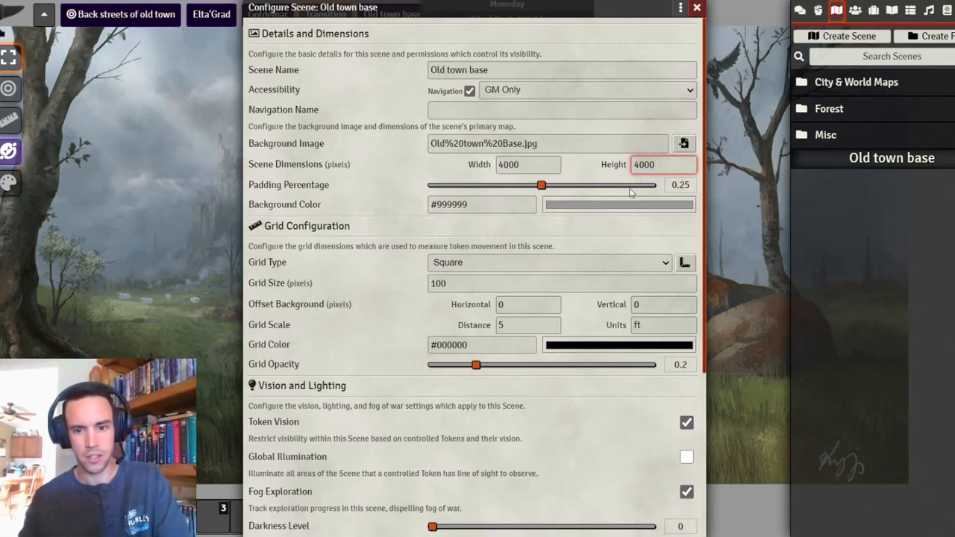
scroll(628, 188, down, 1)
- Set the scene's grid type to Gridless and its grid opacity to 0.15
click(490, 267)
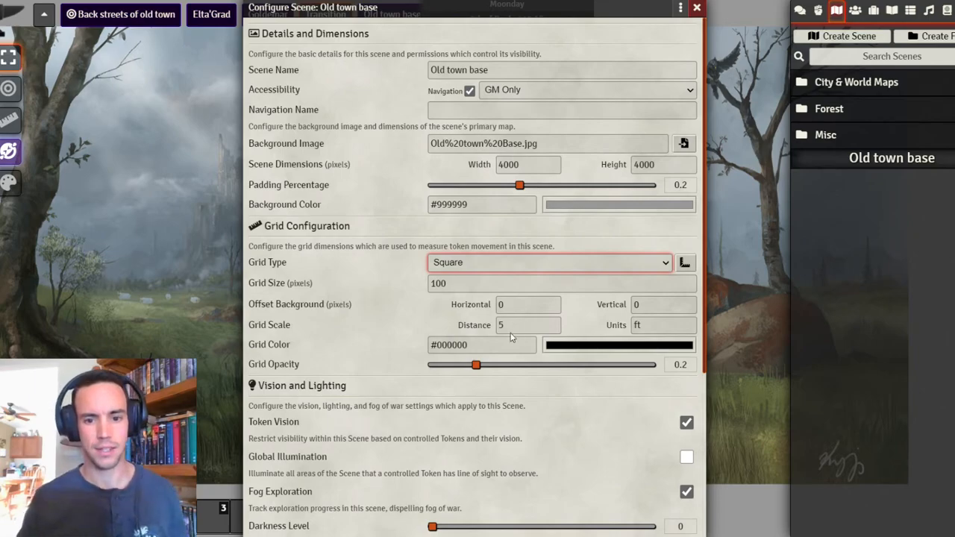
key(Up)
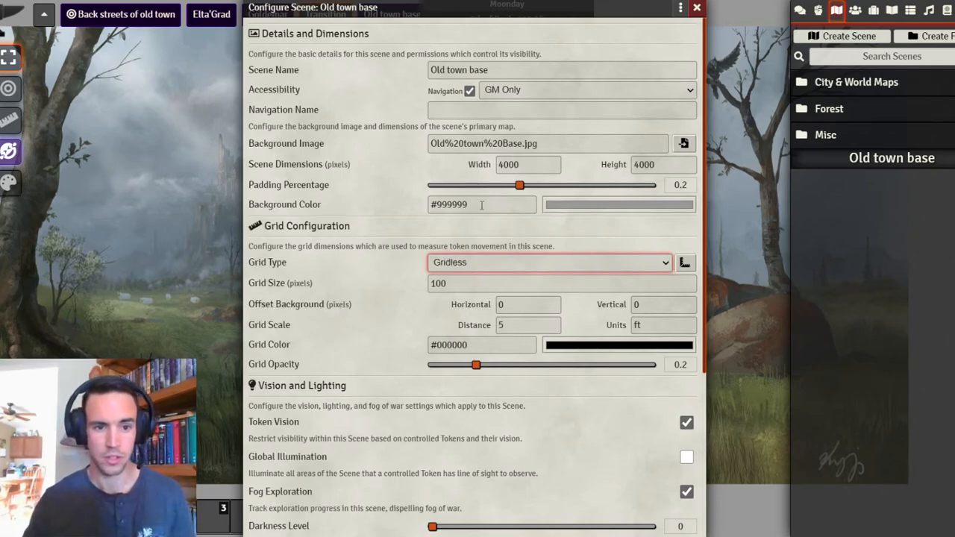
click(410, 166)
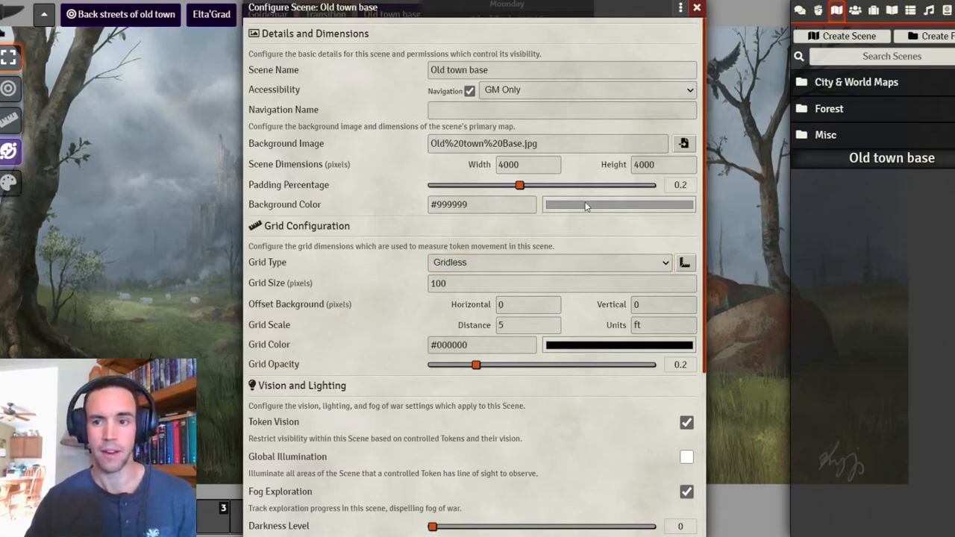
click(742, 11)
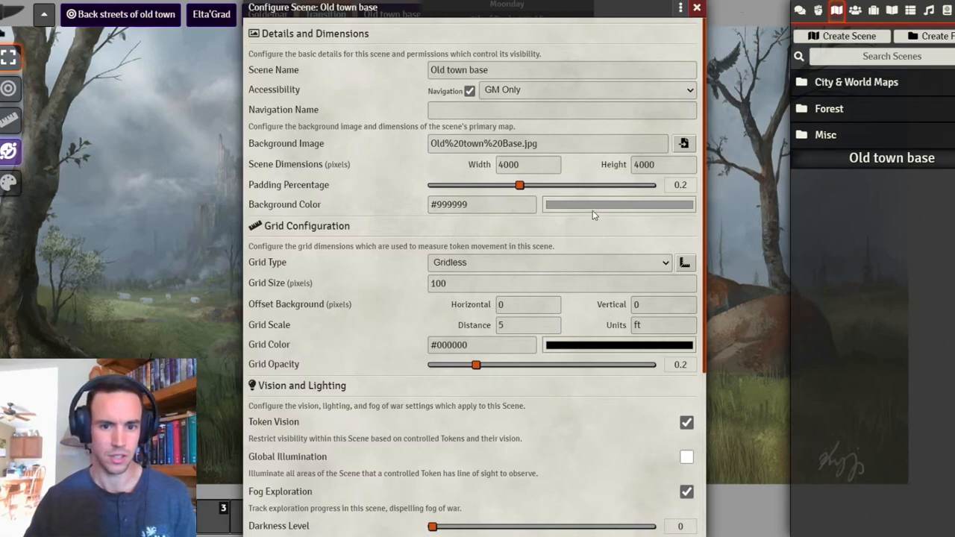
scroll(554, 250, down, 1)
scroll(514, 293, down, 1)
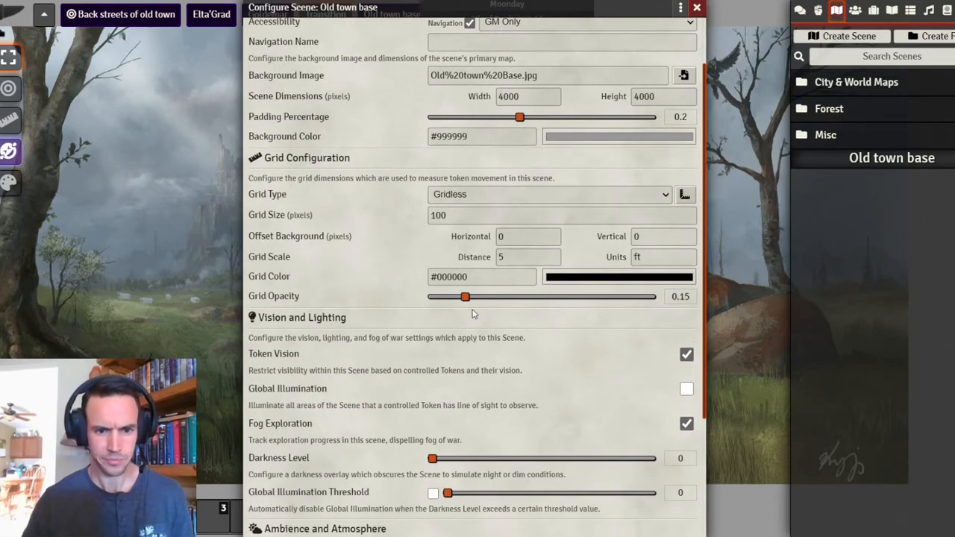
- Leave journal notes, audio playlist and weather effect empty, and save the scene configuration, accepting the changed dimensions
scroll(378, 301, down, 3)
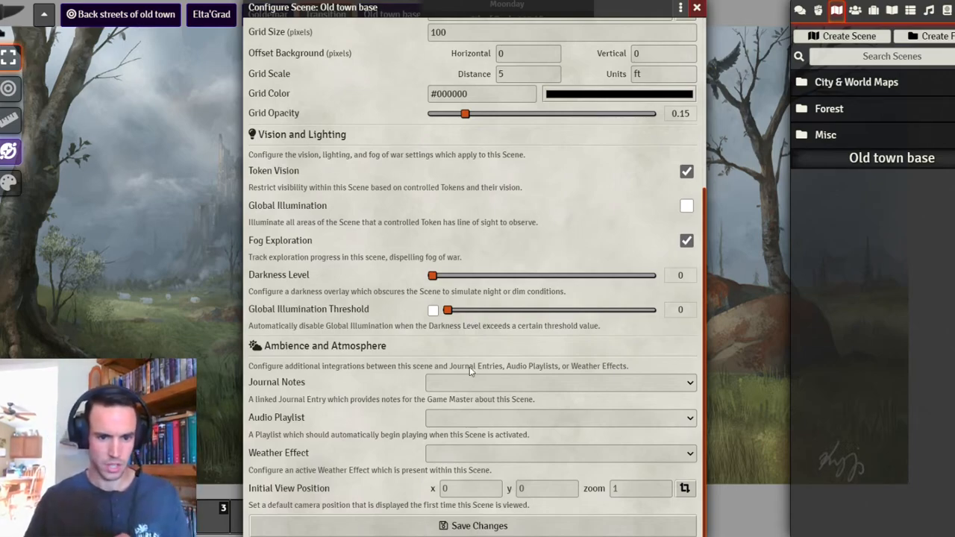
click(511, 382)
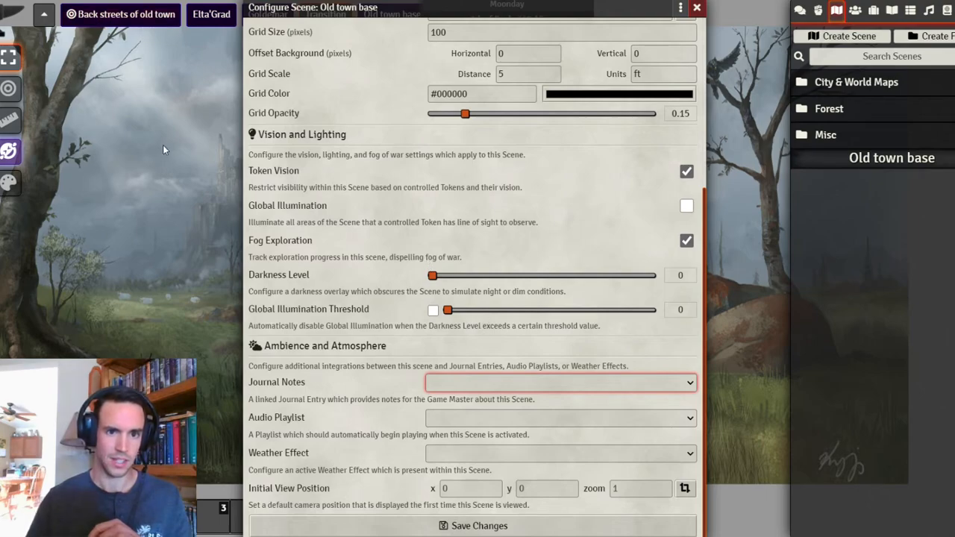
click(494, 422)
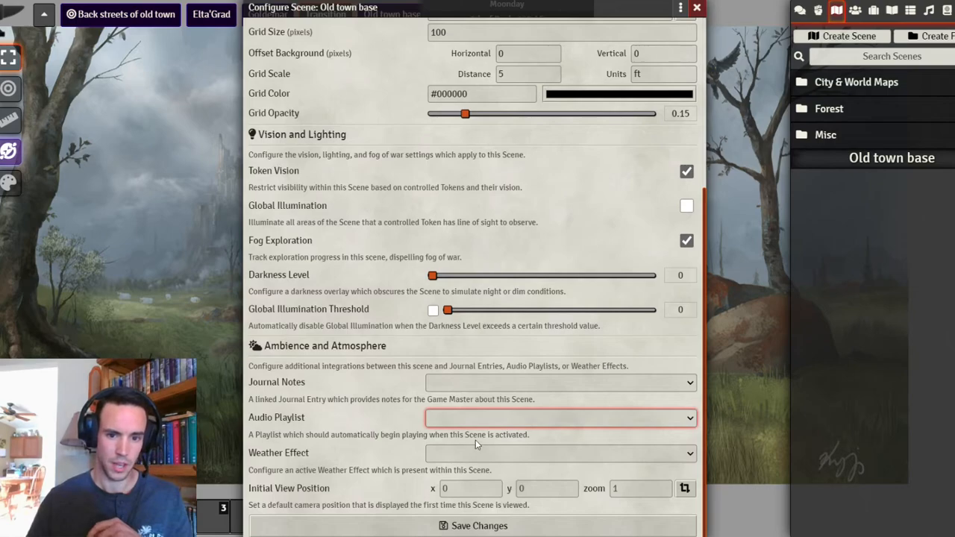
click(473, 452)
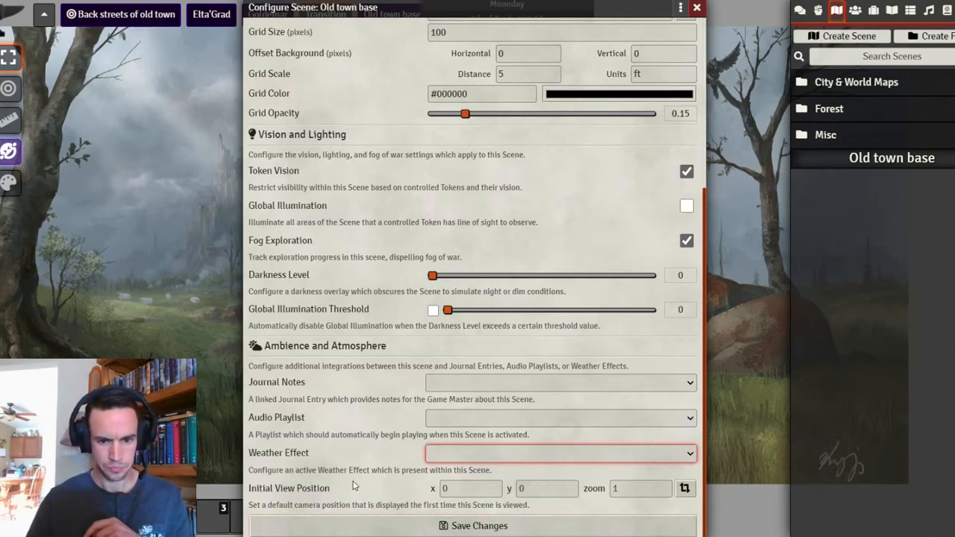
click(441, 525)
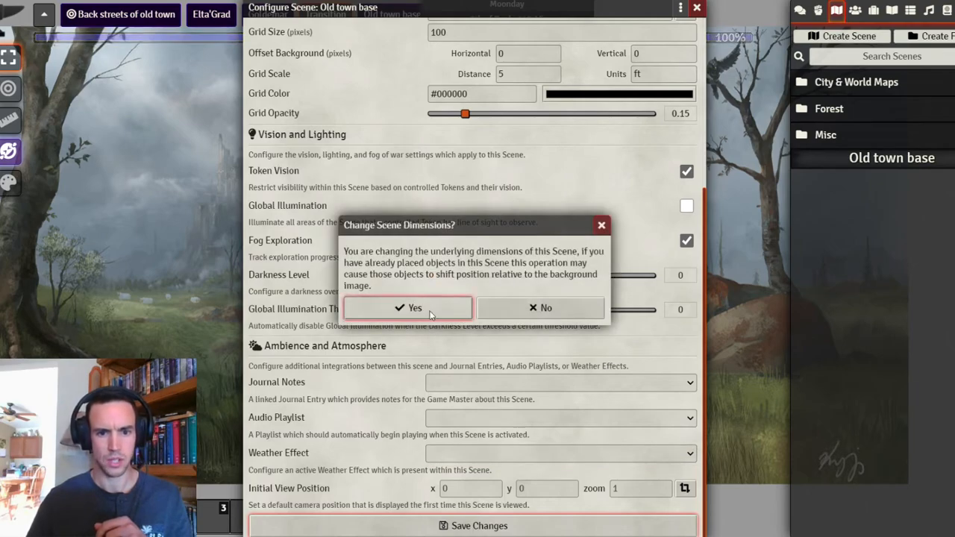
click(430, 310)
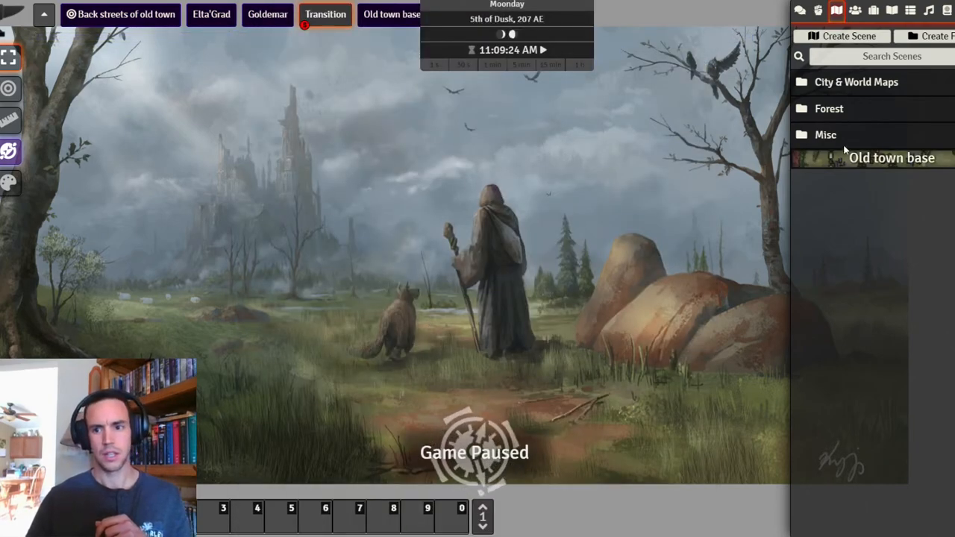
- Open the Old town base scene with its whole map in view and move the calendar clock clear of the scene navigation
click(880, 160)
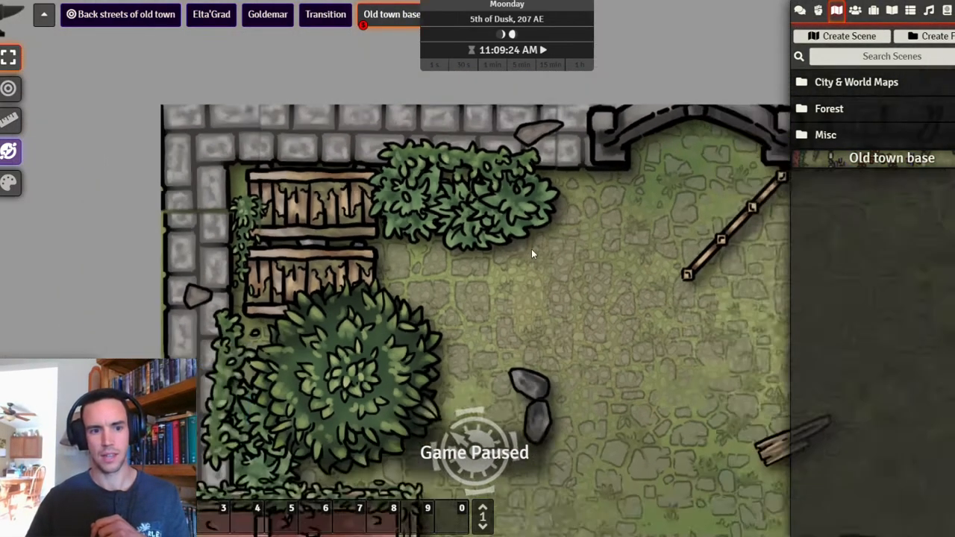
scroll(532, 254, down, 8)
drag(570, 325, 361, 172)
scroll(403, 202, down, 7)
drag(574, 279, 416, 63)
drag(426, 190, 461, 240)
scroll(464, 190, down, 6)
drag(480, 6, 669, 4)
scroll(531, 226, down, 1)
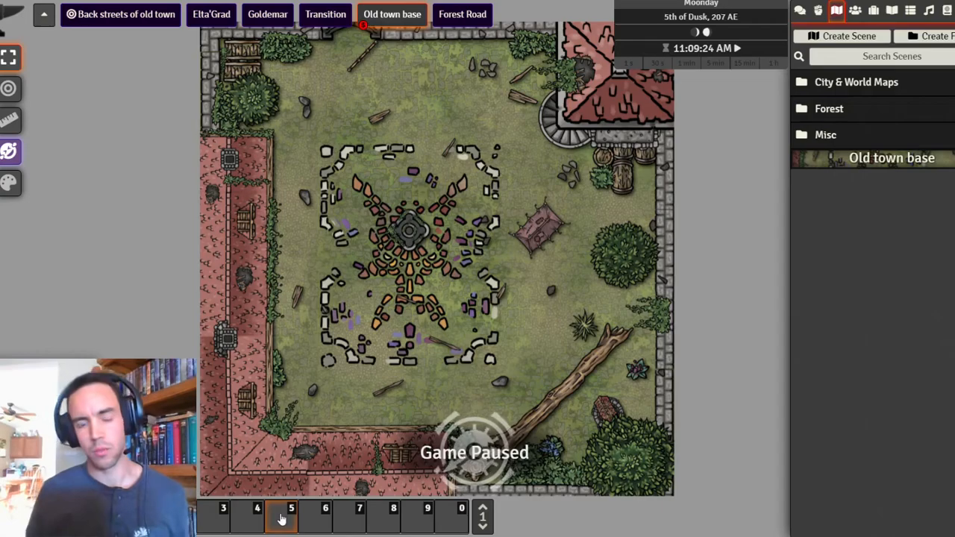
scroll(691, 269, up, 1)
scroll(636, 194, down, 1)
drag(634, 208, 599, 217)
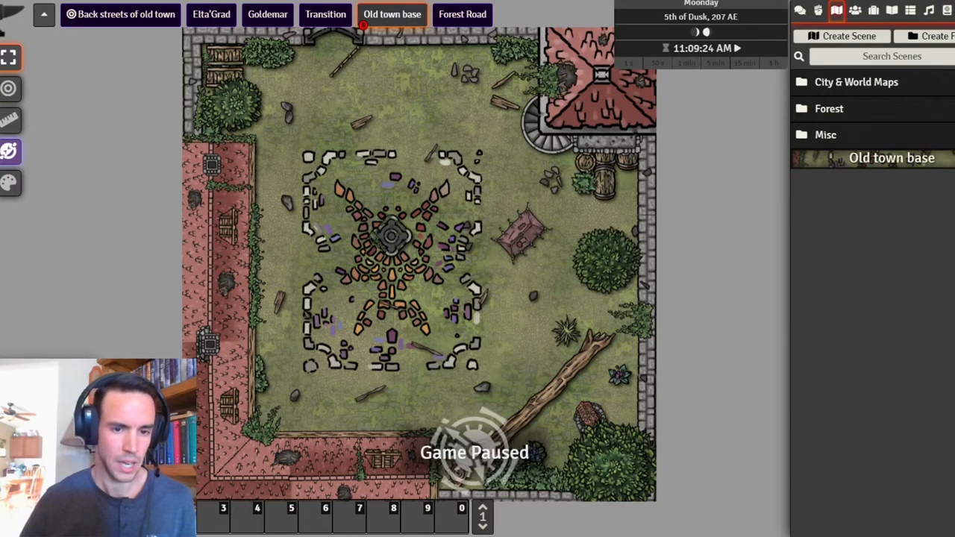
- Place the Bery Crow's Beak token from the PC's actor folder on the map, just inside the gateway in the north wall
click(0, 183)
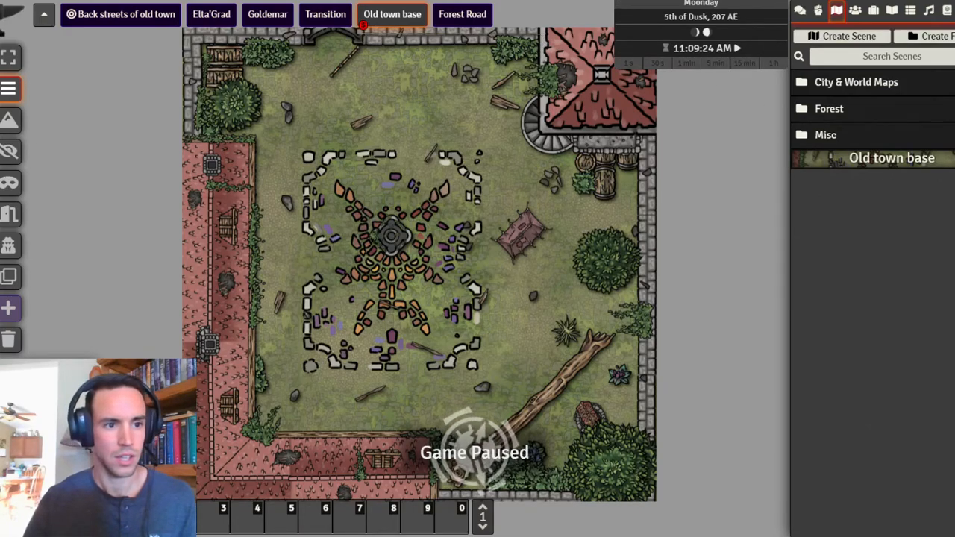
click(0, 58)
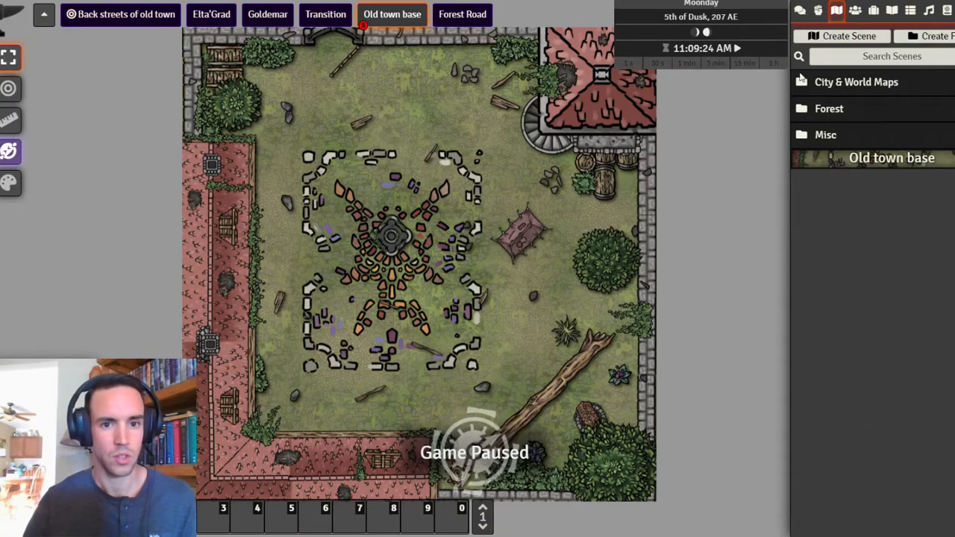
click(855, 12)
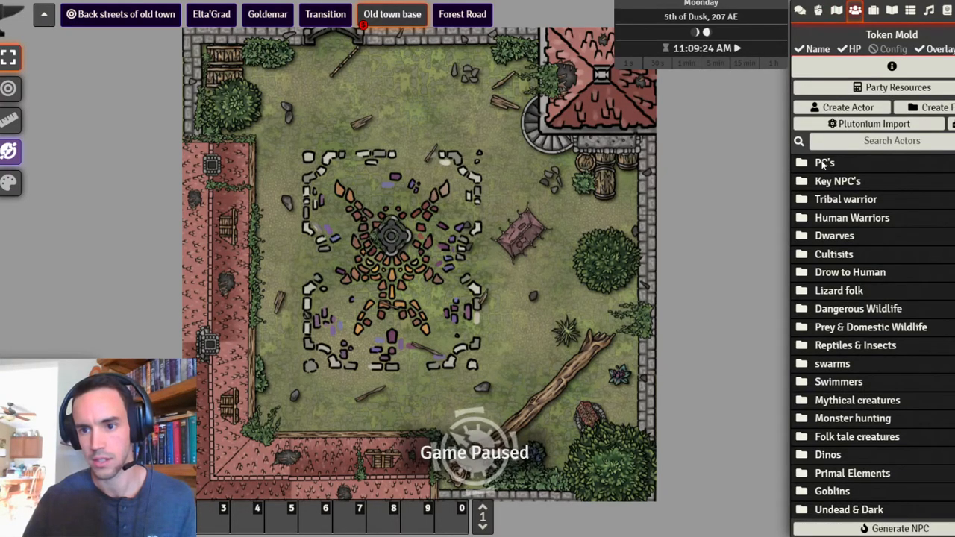
click(823, 163)
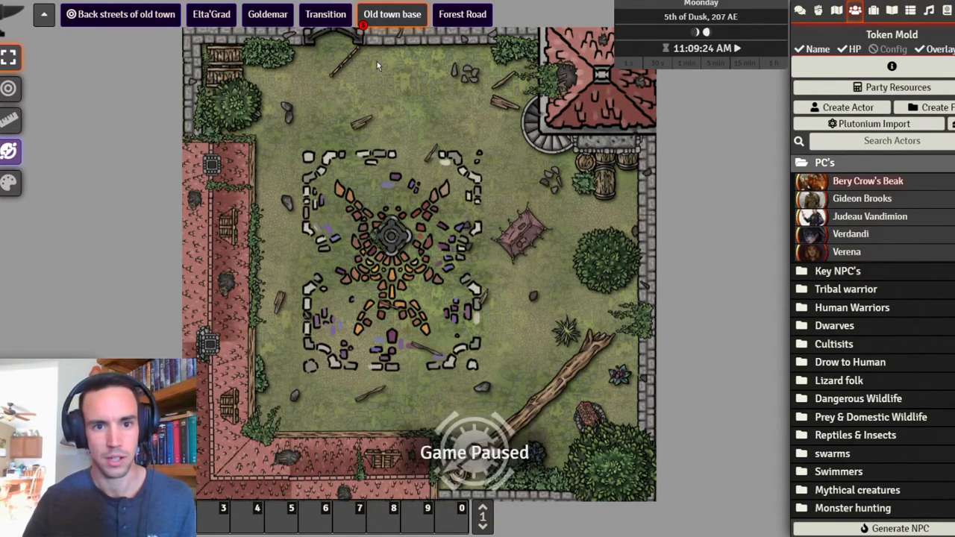
drag(376, 61, 377, 62)
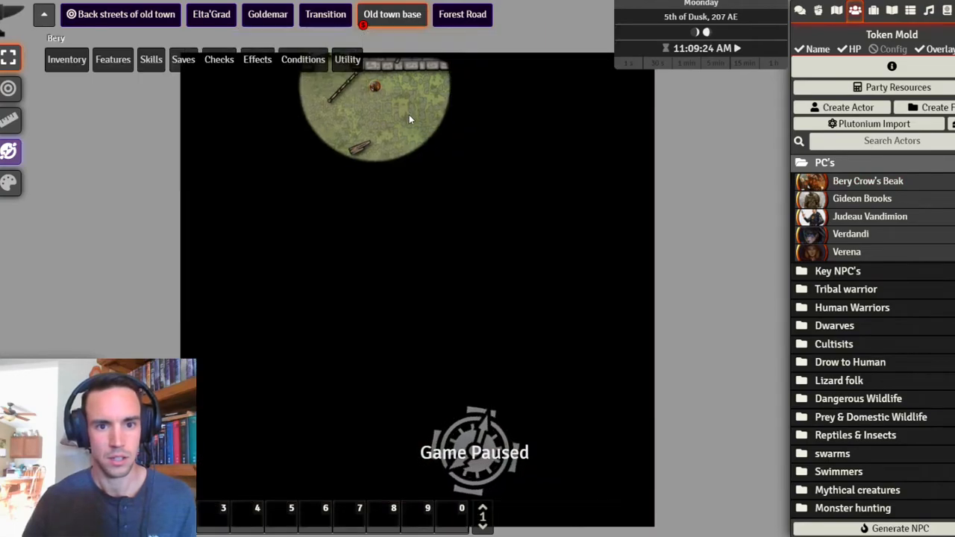
- Move the Bery token east along the north wall to the pile of loose stones to test its vision
scroll(383, 102, up, 5)
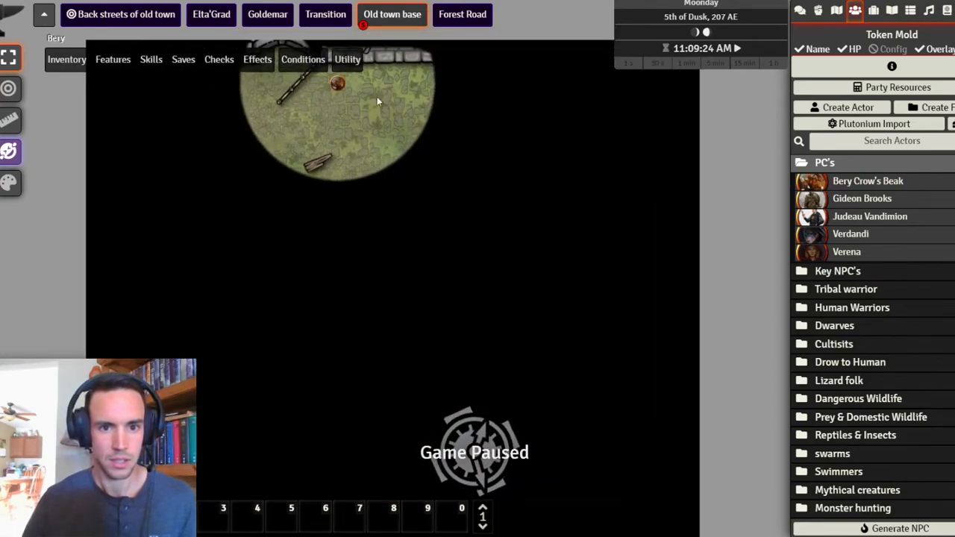
drag(375, 90, 386, 171)
scroll(398, 170, up, 1)
scroll(400, 173, up, 2)
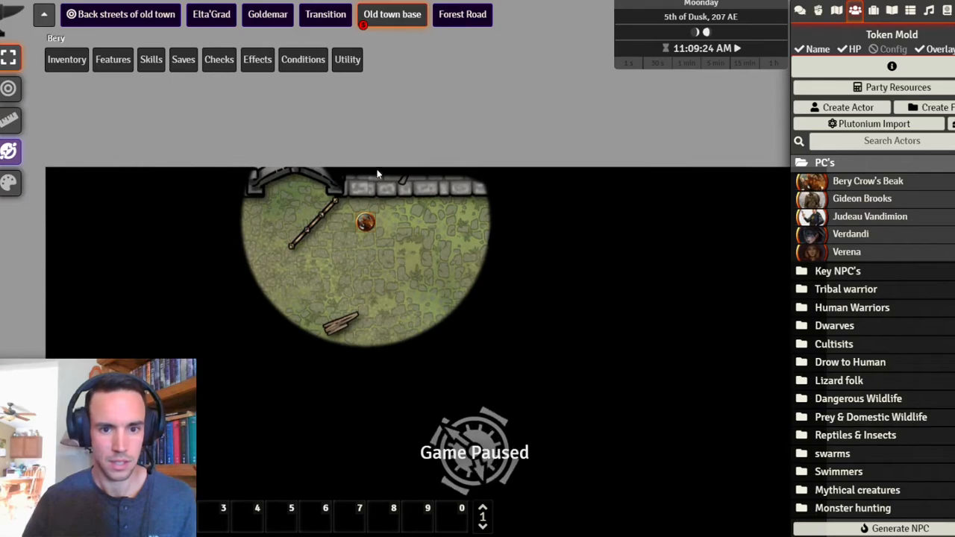
drag(433, 220, 522, 220)
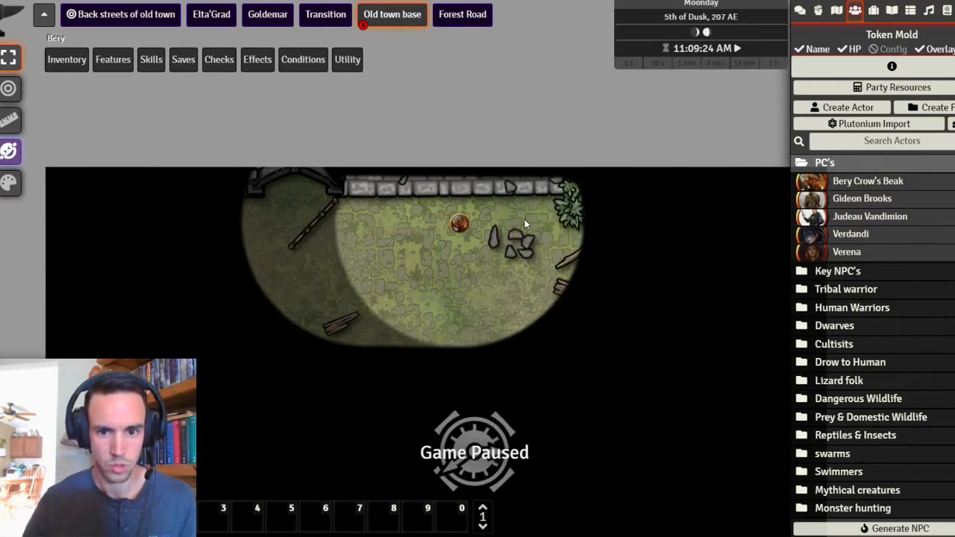
- Draw connected walls along the red roof's ridges, from its northwest corner in towards the centre and back out to the southwest corner
click(0, 89)
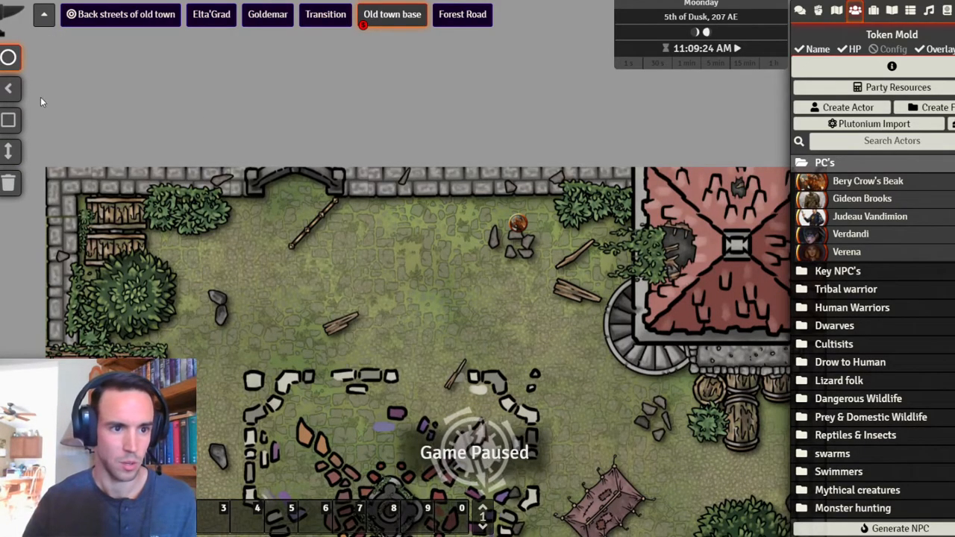
click(0, 183)
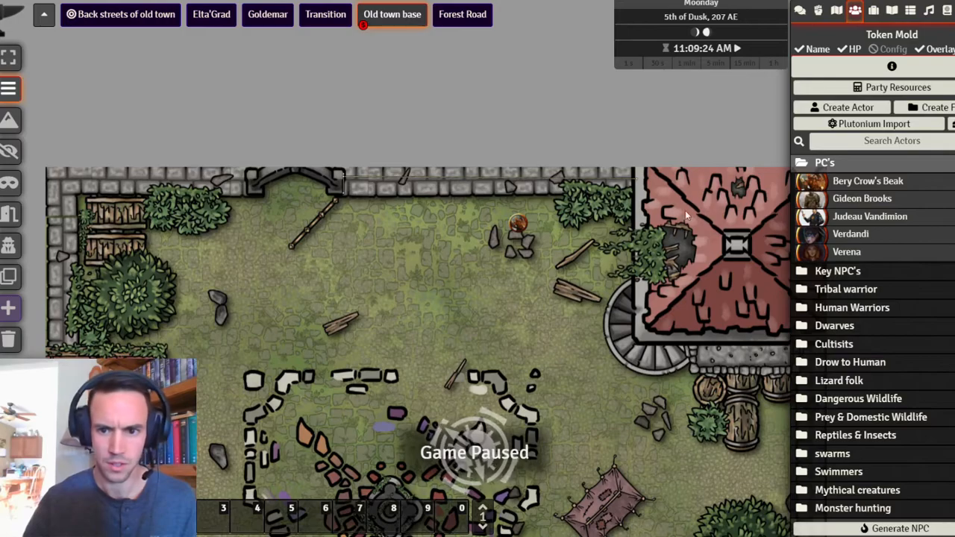
ctrl+click(653, 174)
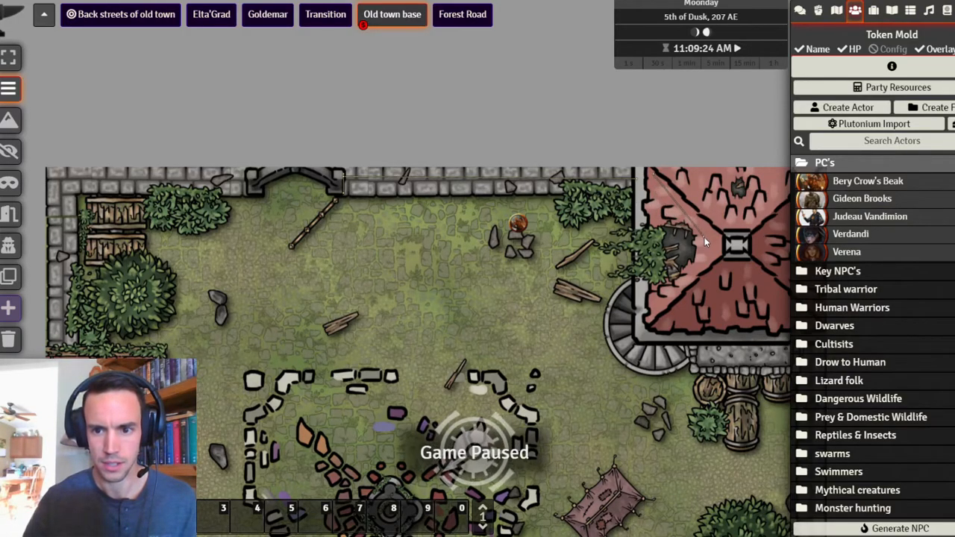
ctrl+click(705, 239)
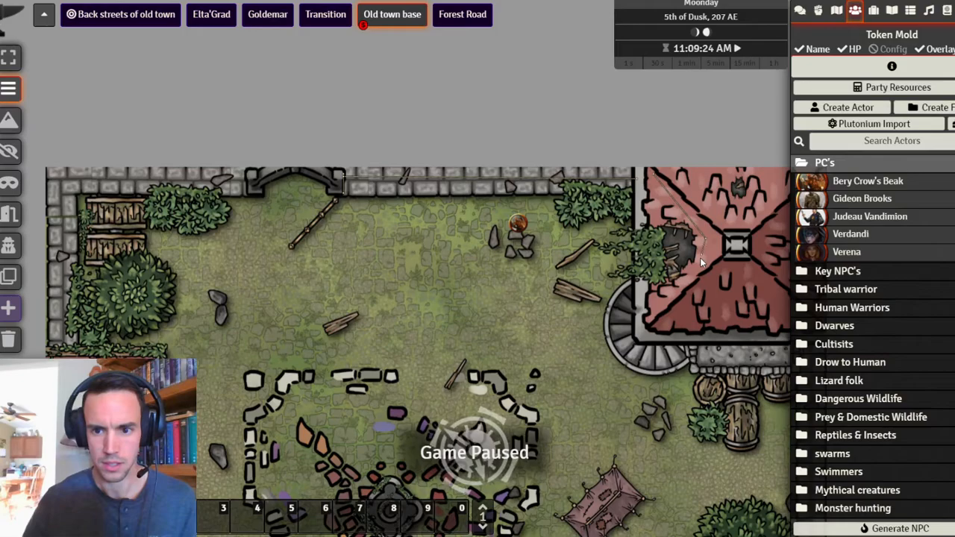
ctrl+click(652, 303)
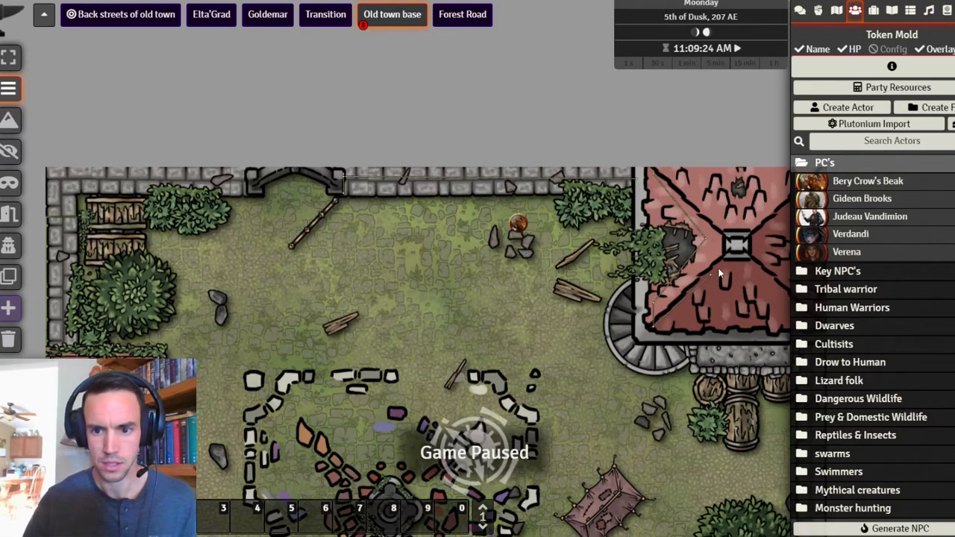
- Test the new roof walls by moving the Bery token east beside the red-roofed building and back west near the gateway
click(8, 57)
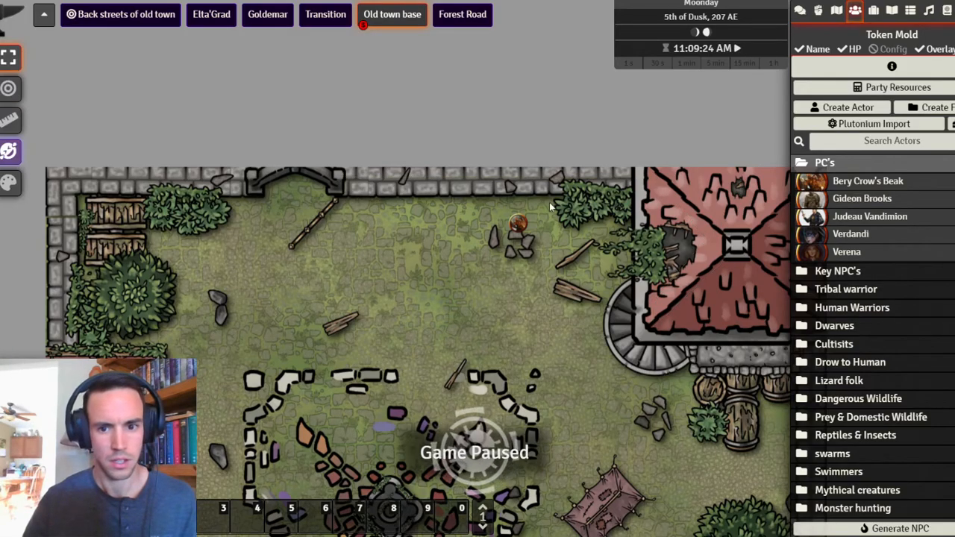
drag(520, 227, 588, 233)
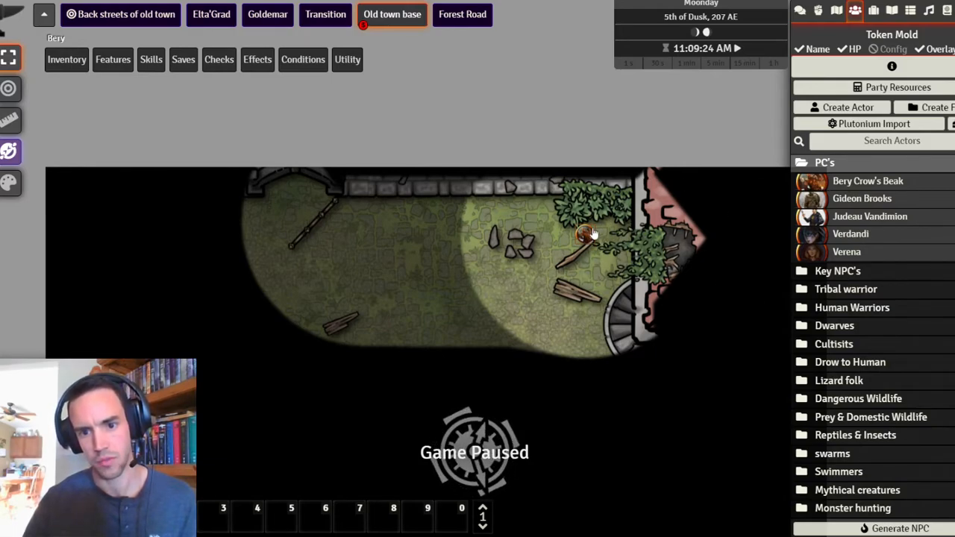
drag(588, 234, 593, 247)
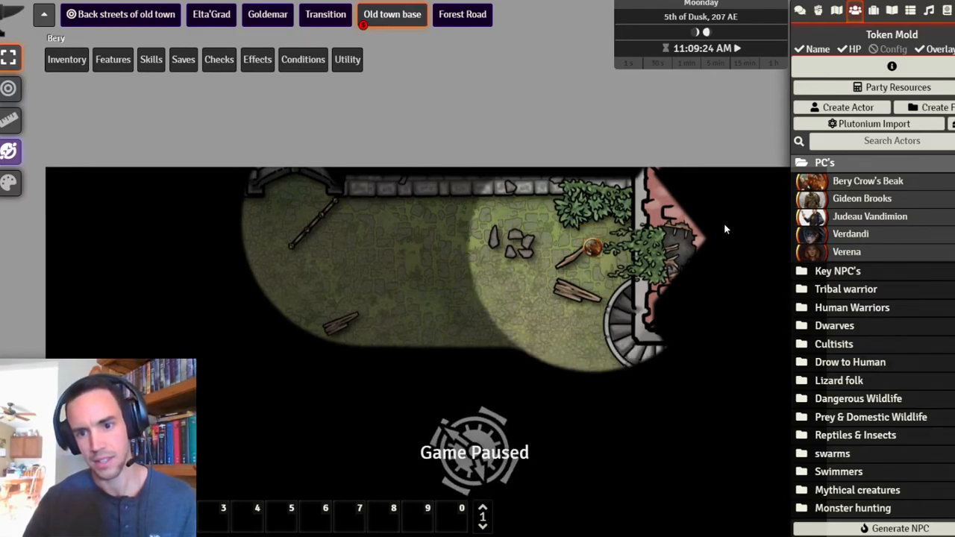
drag(592, 249, 444, 239)
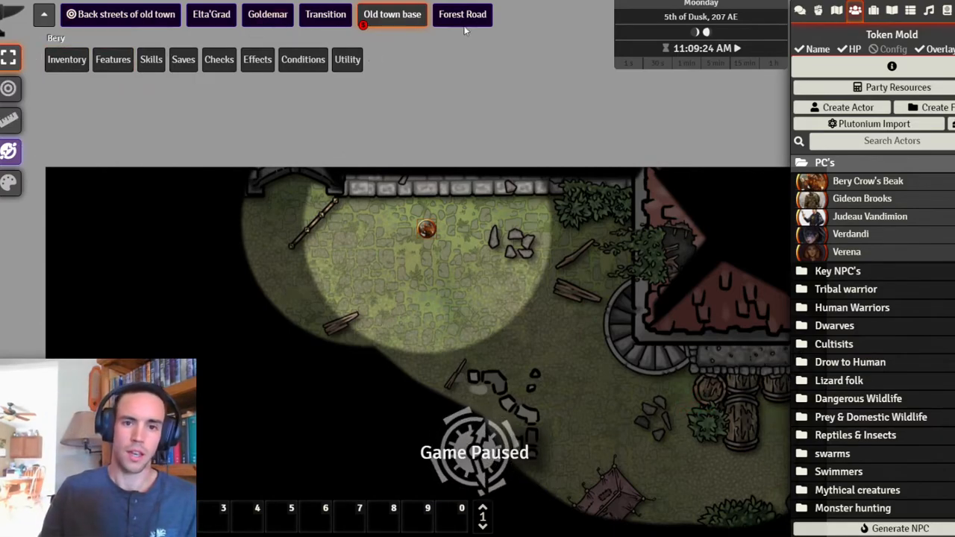
click(841, 163)
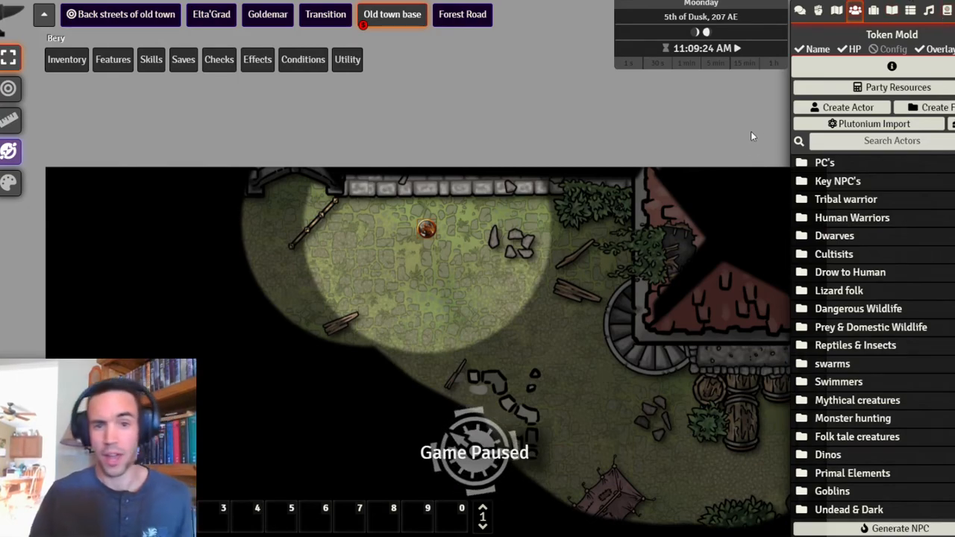
drag(429, 221, 317, 226)
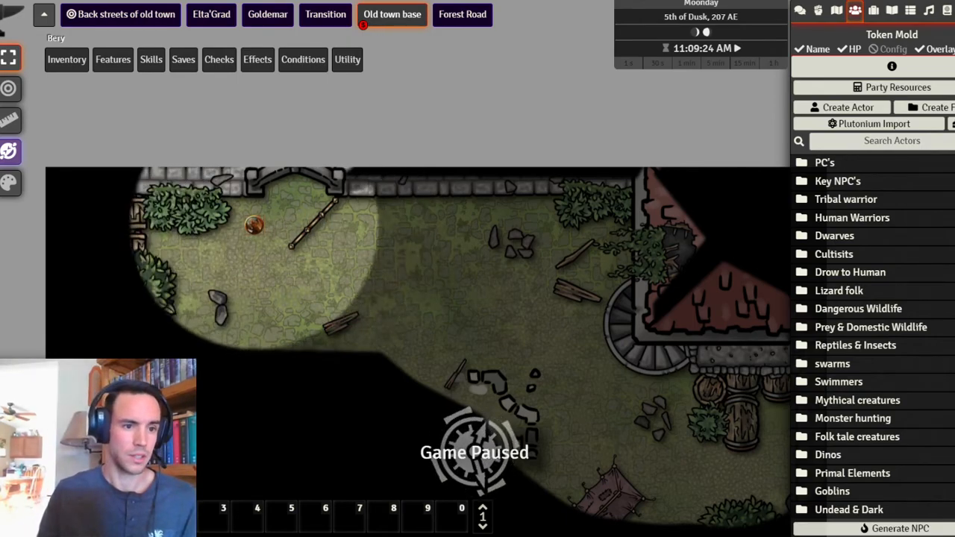
- Draw a wall along the fallen wooden pole southeast of the gateway and move the Bery token behind it to test the blocked vision
click(0, 183)
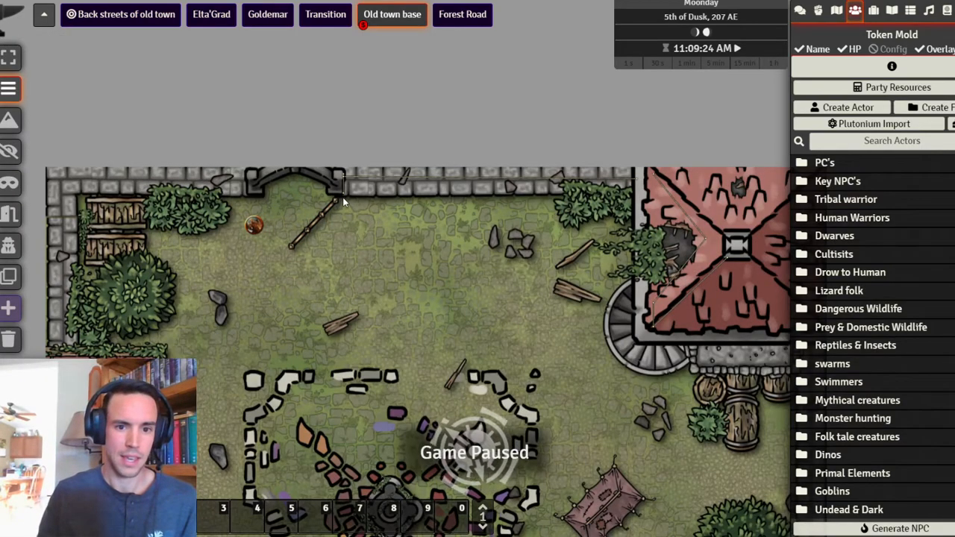
drag(343, 197, 292, 249)
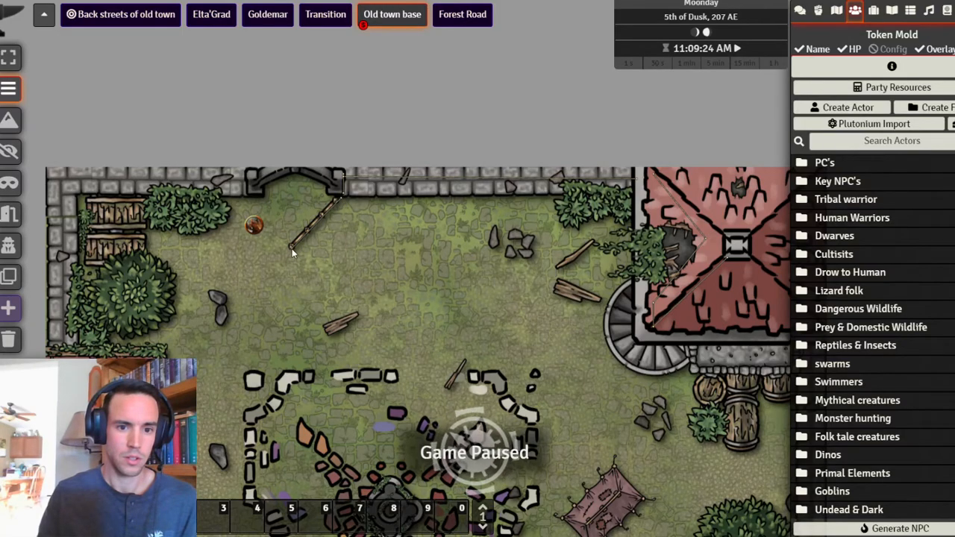
click(0, 57)
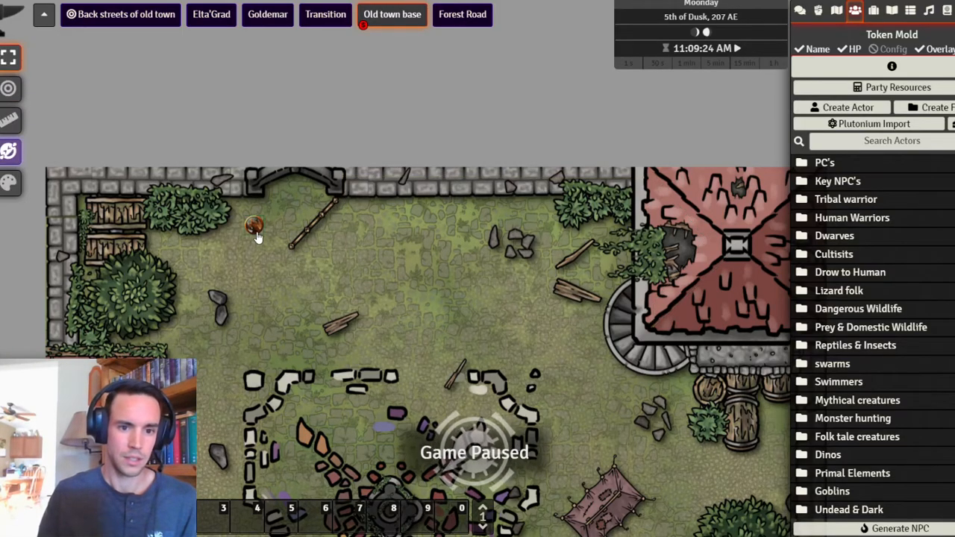
click(257, 229)
drag(257, 229, 292, 199)
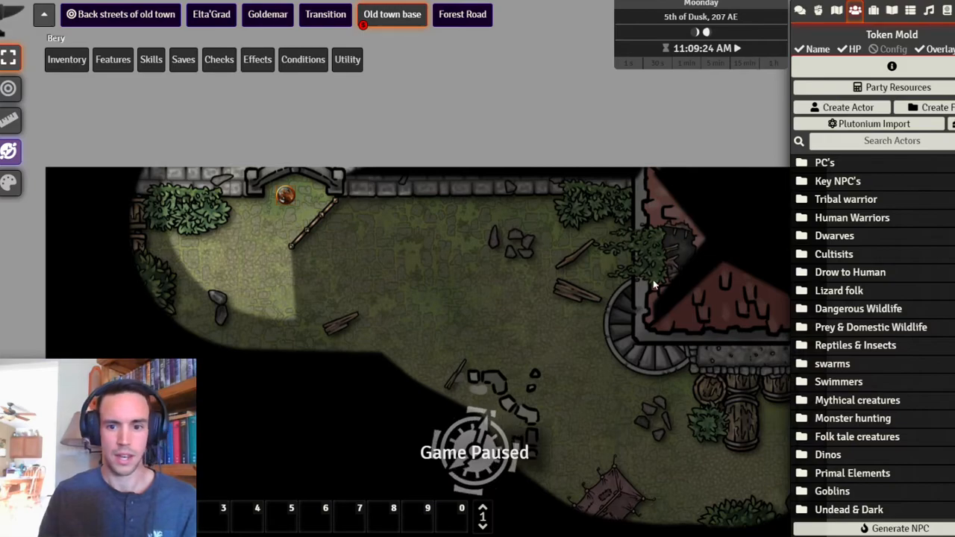
- Place the Durzo Flint and Jaco Ulfbit tokens near the loose stones, and shift the Bery token behind the pole to test their visibility
click(842, 186)
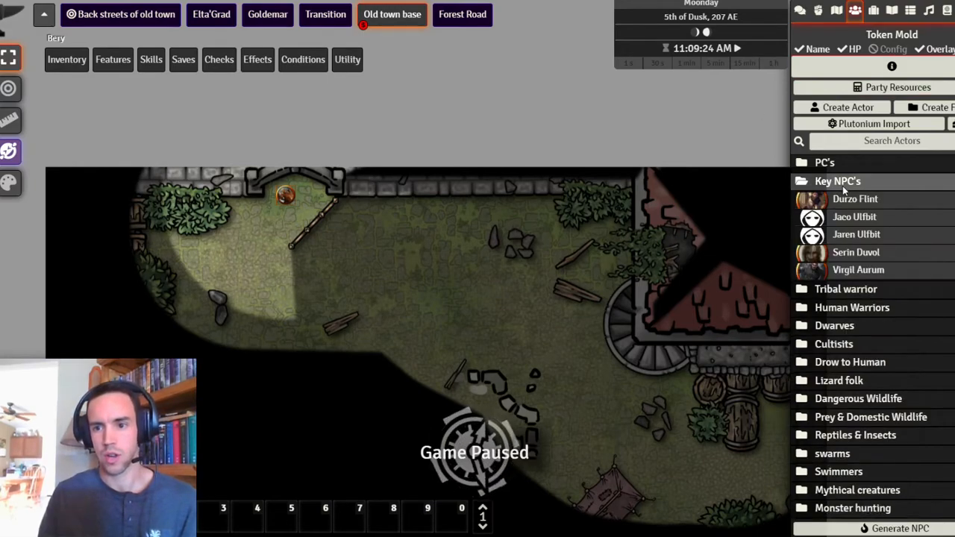
drag(877, 217, 546, 253)
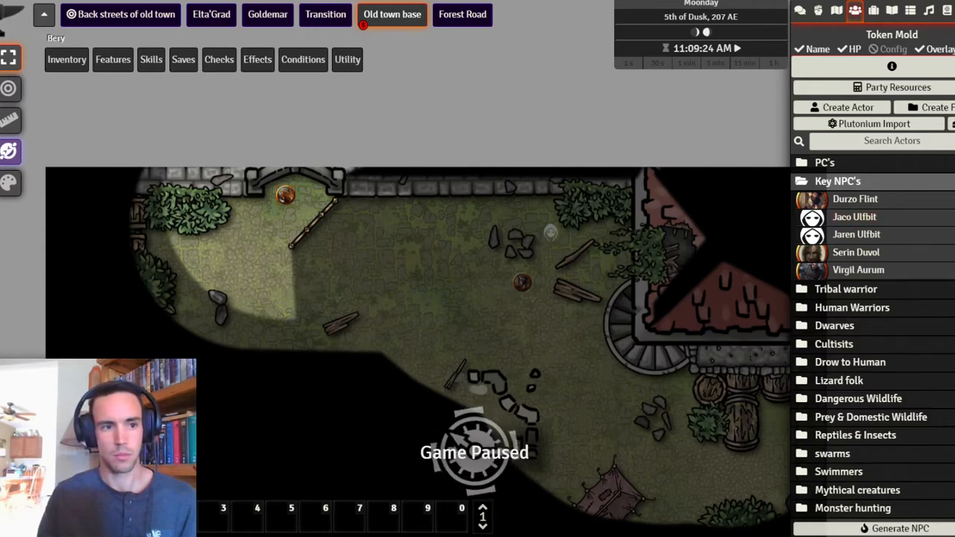
mouse_move(283, 202)
mouse_down()
mouse_move(251, 212)
mouse_move(251, 224)
mouse_move(301, 201)
mouse_up()
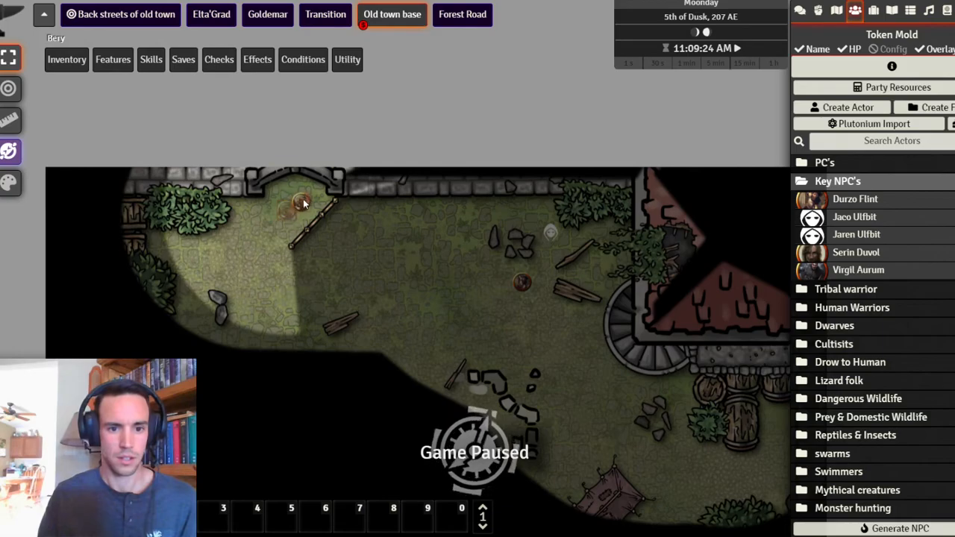
- Delete the Durzo Flint and Jaco Ulfbit tokens from the map
click(525, 284)
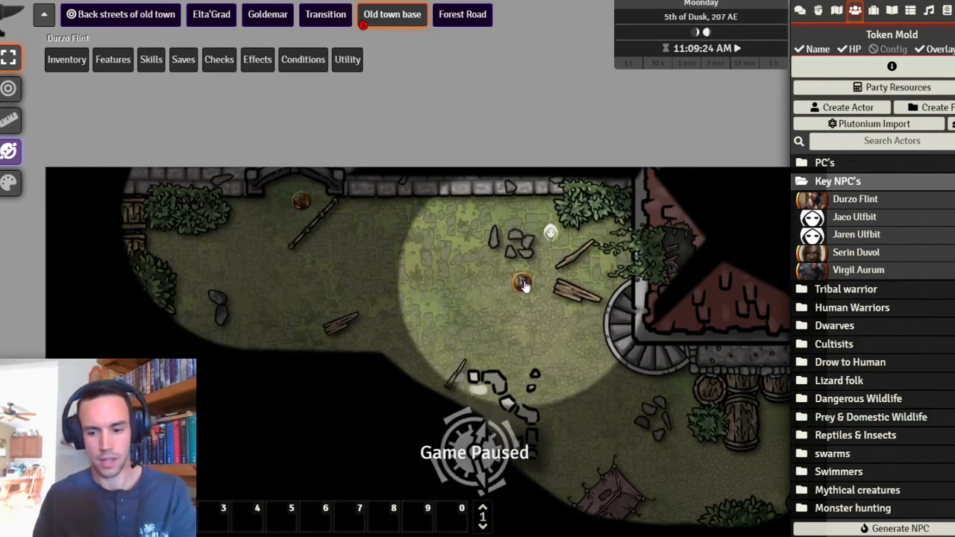
key(Delete)
click(550, 236)
key(Delete)
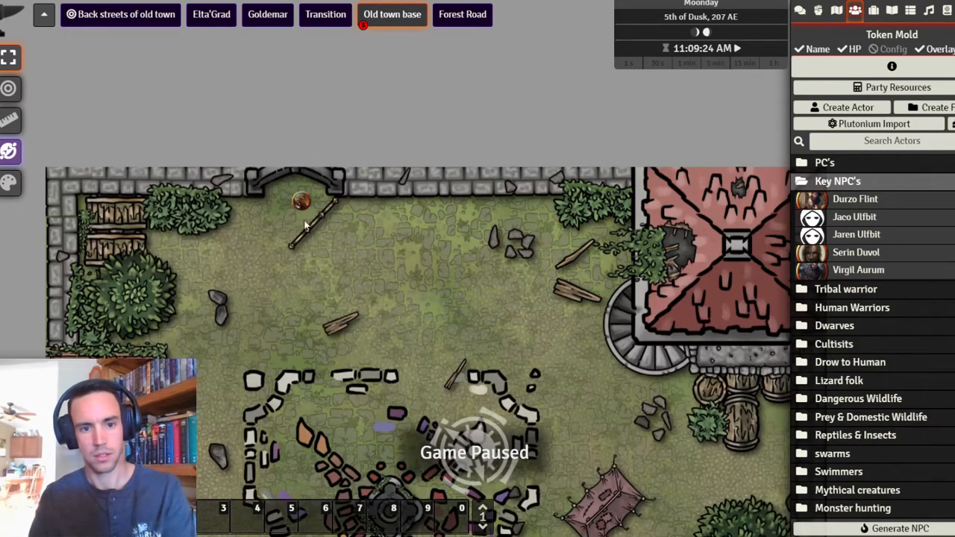
- Move the Bery token southwest past the pole to check its line of sight, and delete the token from the map
click(303, 209)
drag(305, 215, 242, 243)
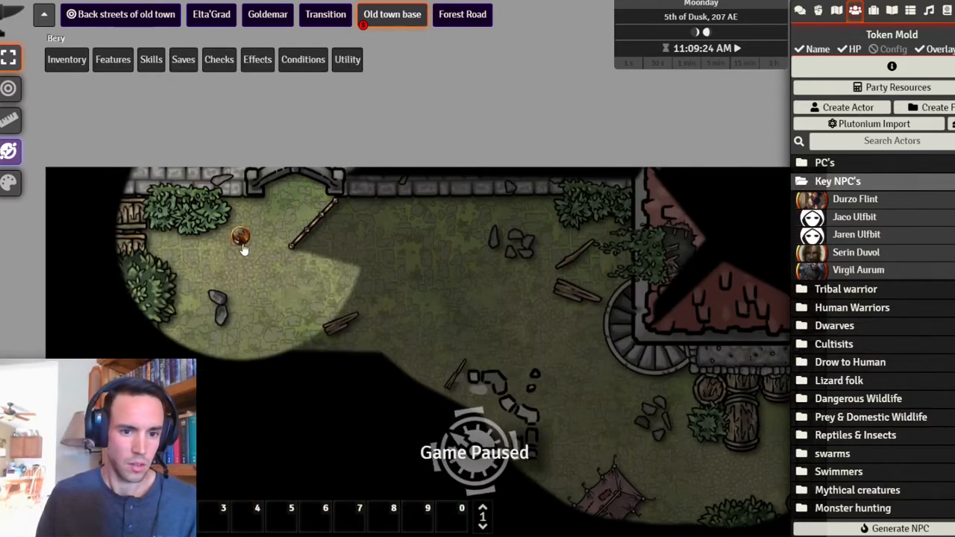
click(235, 385)
scroll(856, 284, down, 2)
scroll(857, 286, up, 2)
drag(241, 238, 340, 257)
key(Delete)
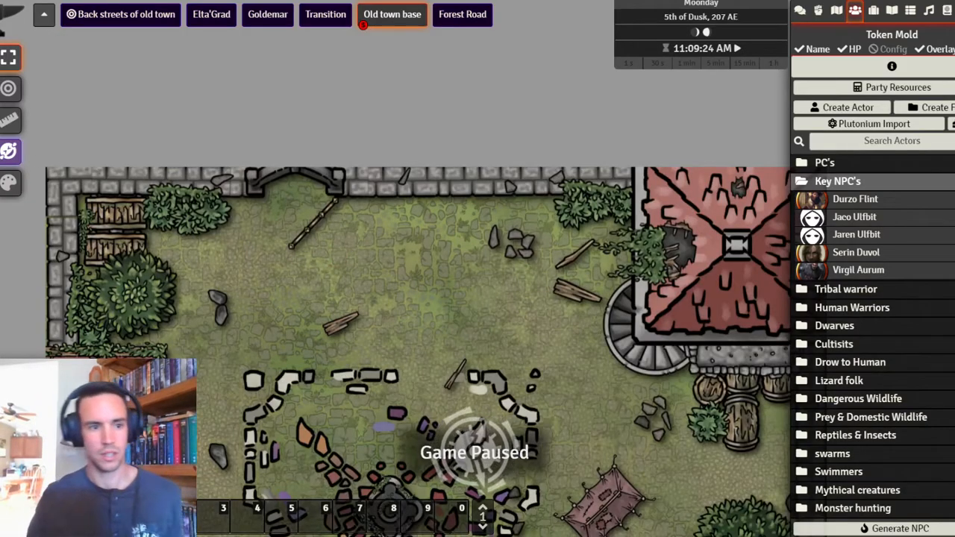
- Place a light source at the tent's northern corner with a dim radius of about 18 grid units
click(0, 214)
drag(504, 295, 409, 150)
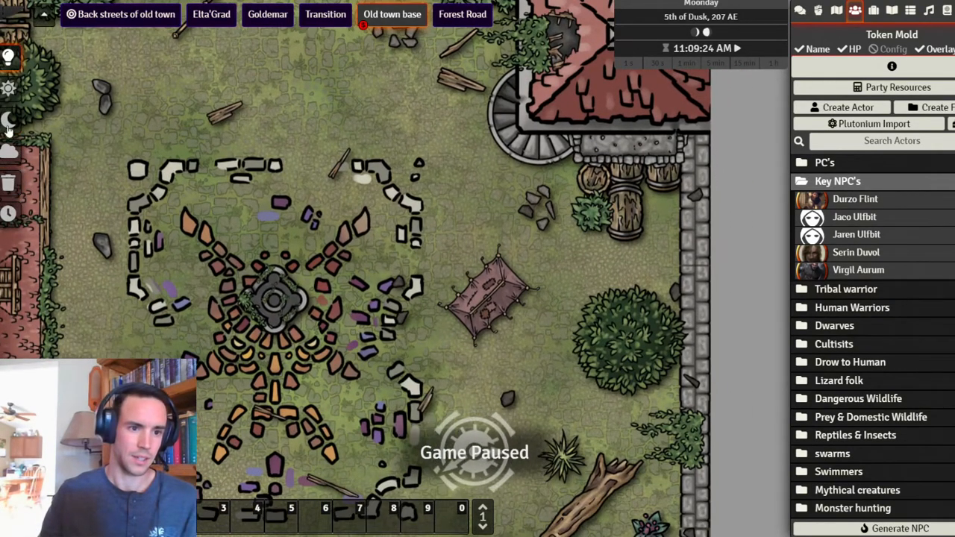
drag(519, 249, 525, 256)
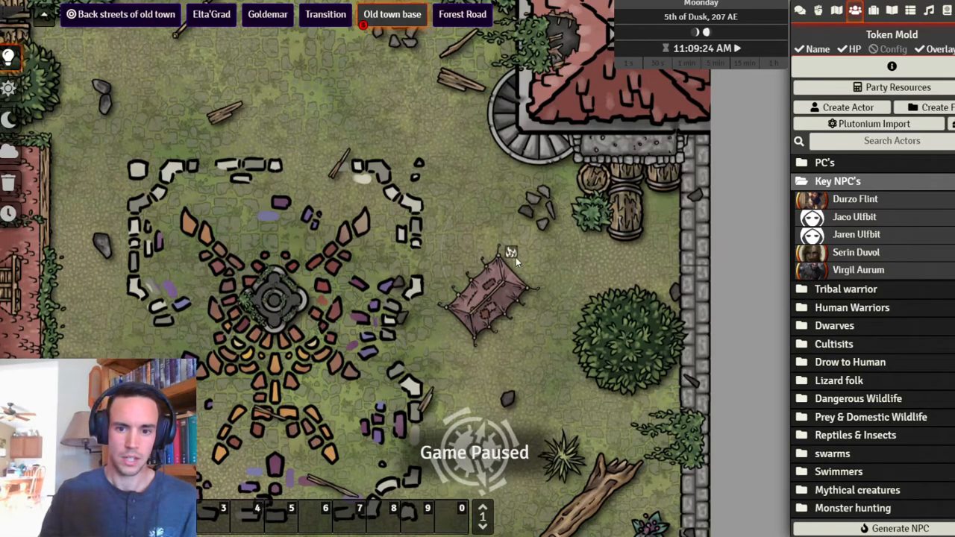
- Set the tent light's color to orange #d55907 and its animation type to Torch, and save the light source configuration
double_click(505, 249)
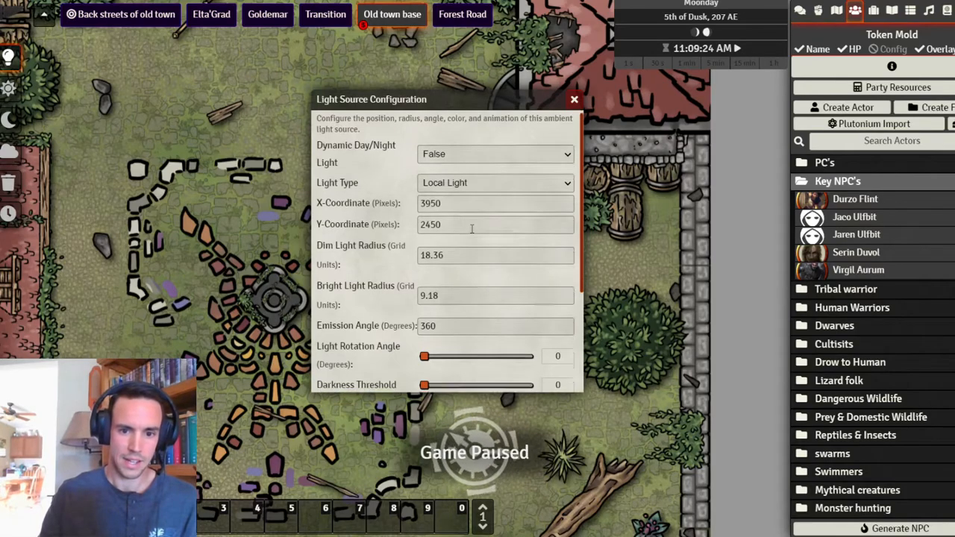
scroll(489, 159, down, 1)
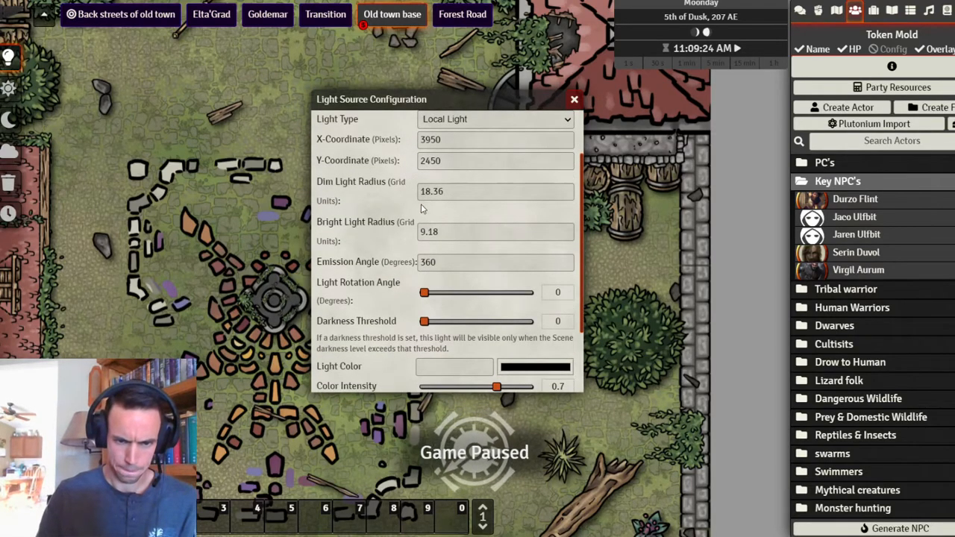
scroll(440, 224, down, 1)
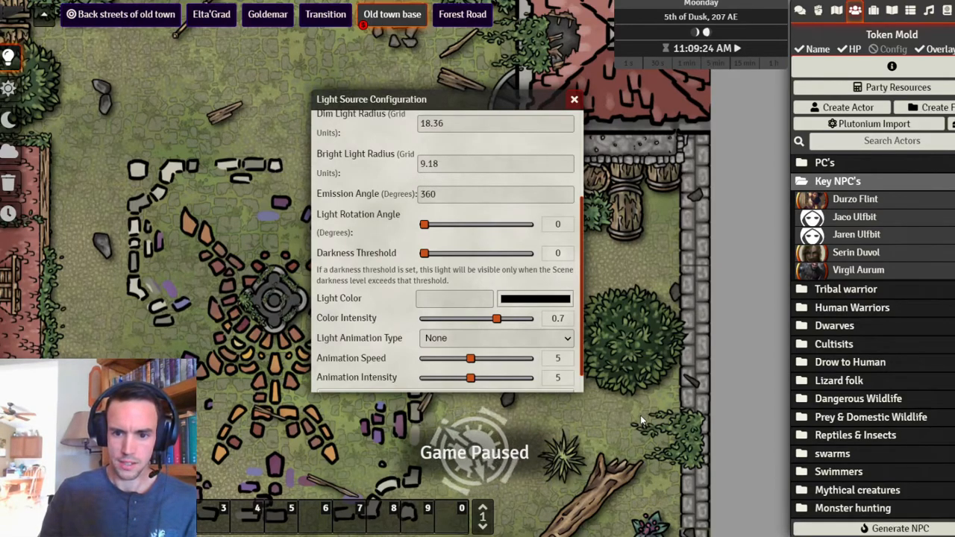
click(650, 330)
click(655, 302)
click(445, 336)
click(485, 121)
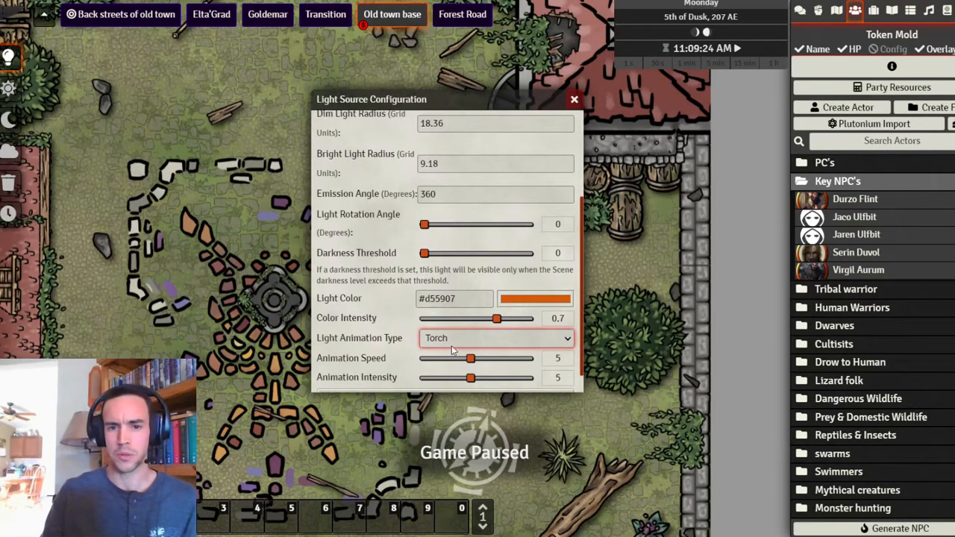
scroll(432, 376, down, 1)
click(434, 379)
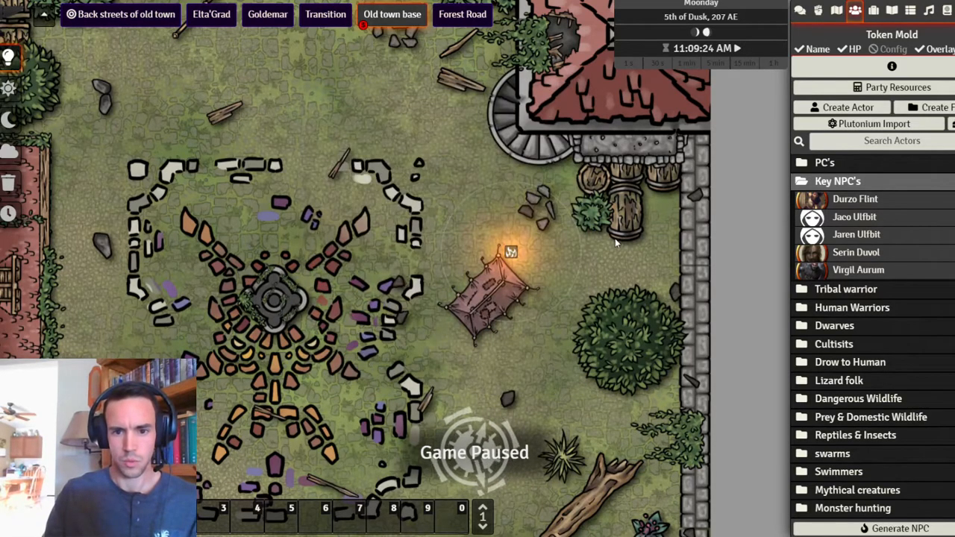
- Examine the animated torch light beside the tent up close with the lighting markers out of view
scroll(462, 187, up, 2)
click(2, 57)
scroll(633, 265, up, 11)
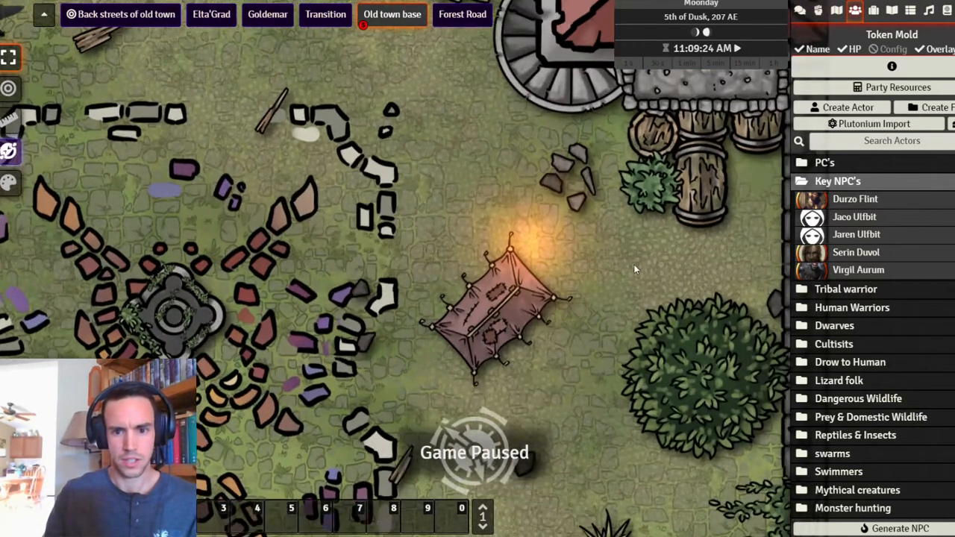
scroll(693, 304, up, 5)
drag(718, 327, 542, 307)
scroll(544, 308, up, 8)
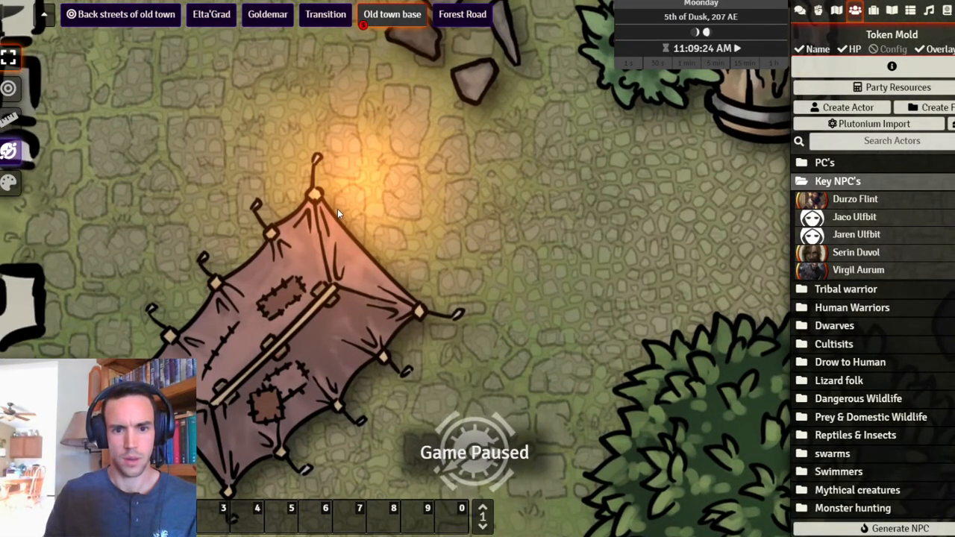
drag(536, 196, 589, 261)
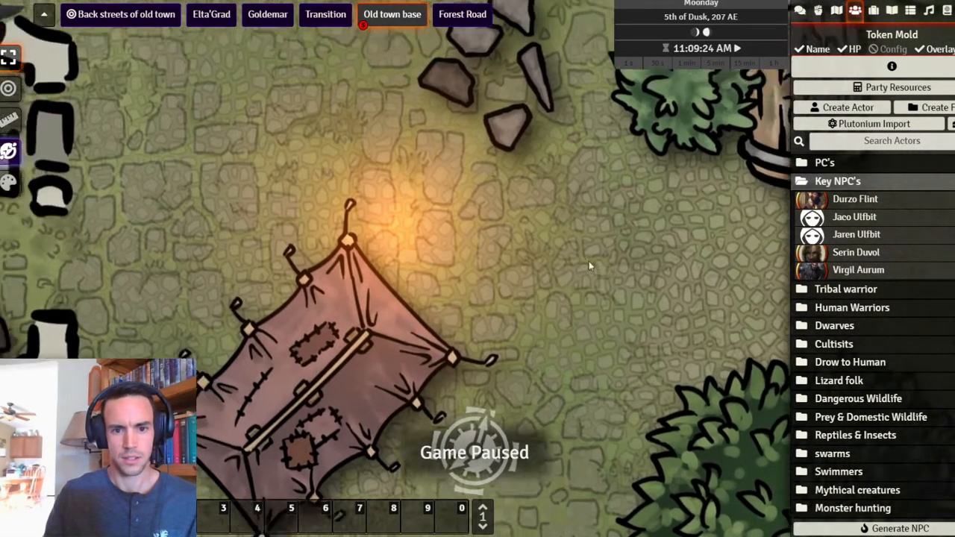
scroll(192, 199, down, 6)
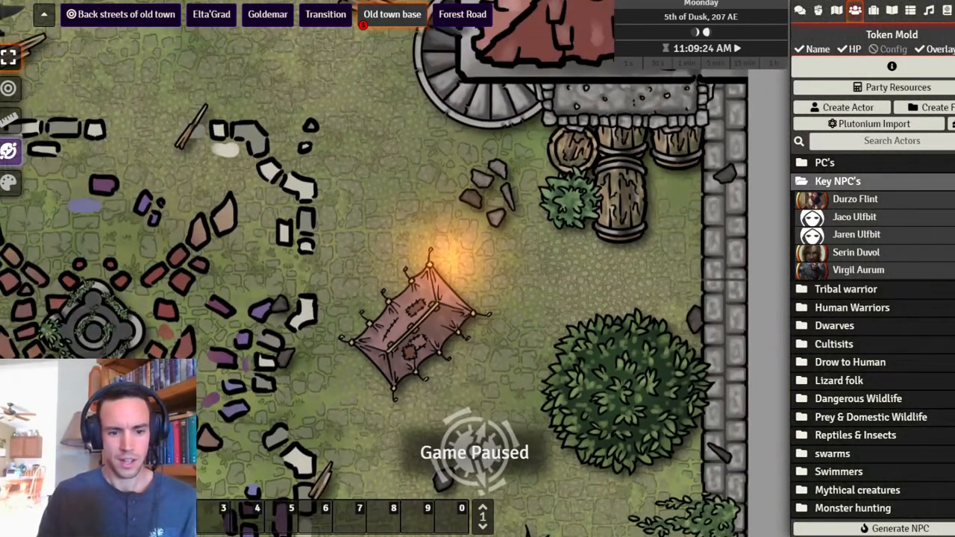